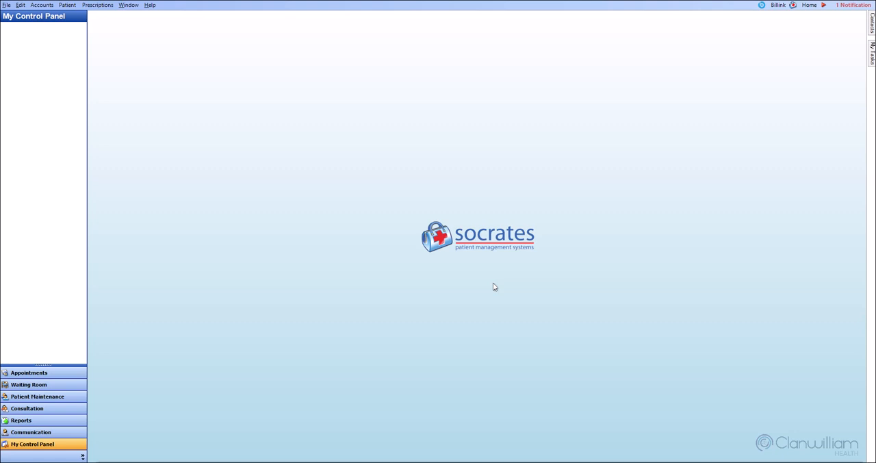
- Open the immunisation shots setup in the Admin Console
left_click(78, 445)
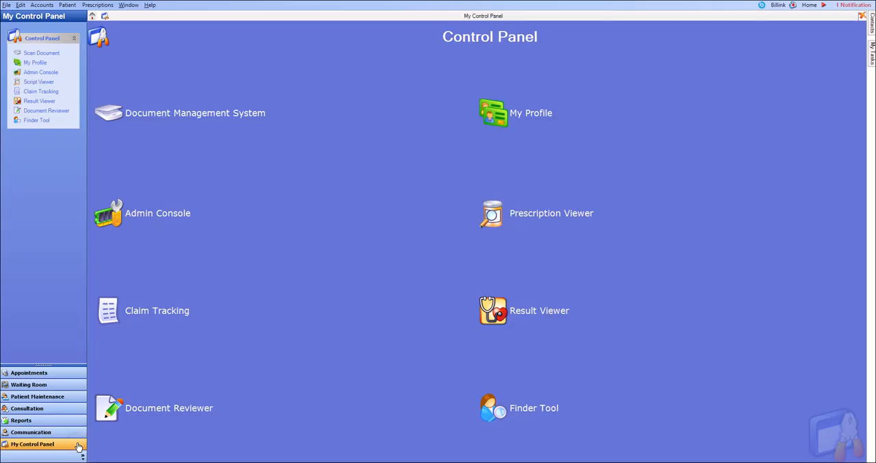
left_click(167, 217)
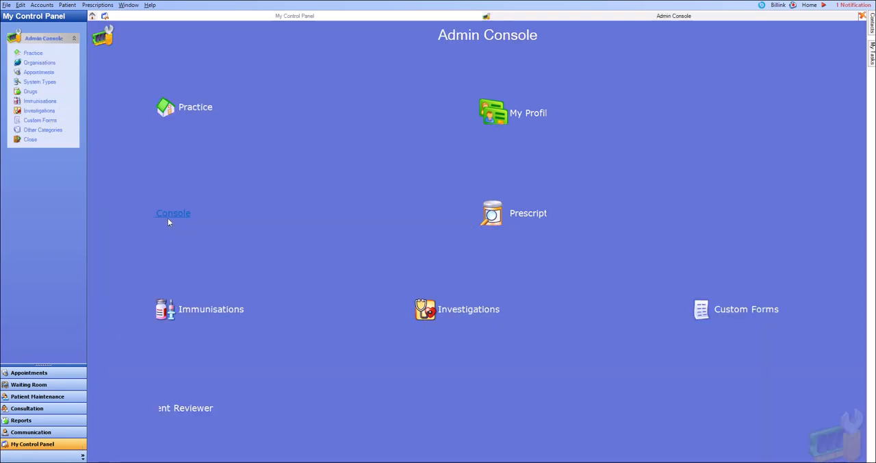
left_click(203, 320)
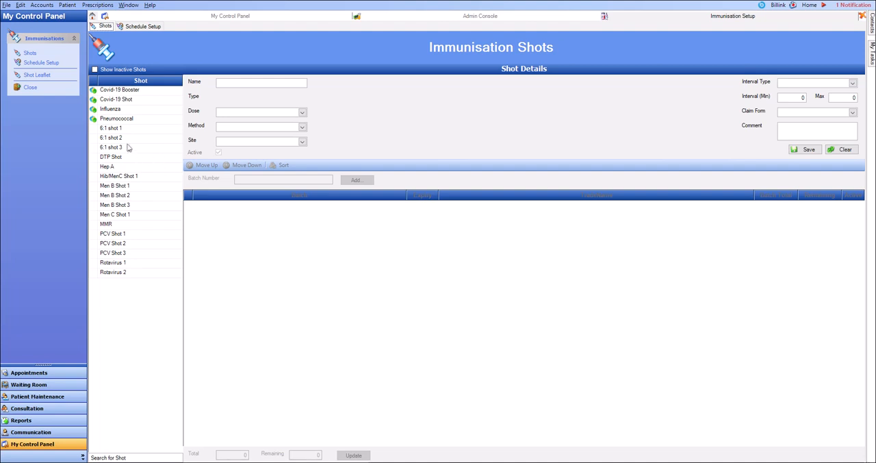
- Check the batches of the three 6:1 shots and deactivate batch A123456P for all shots that use it
left_click(106, 130)
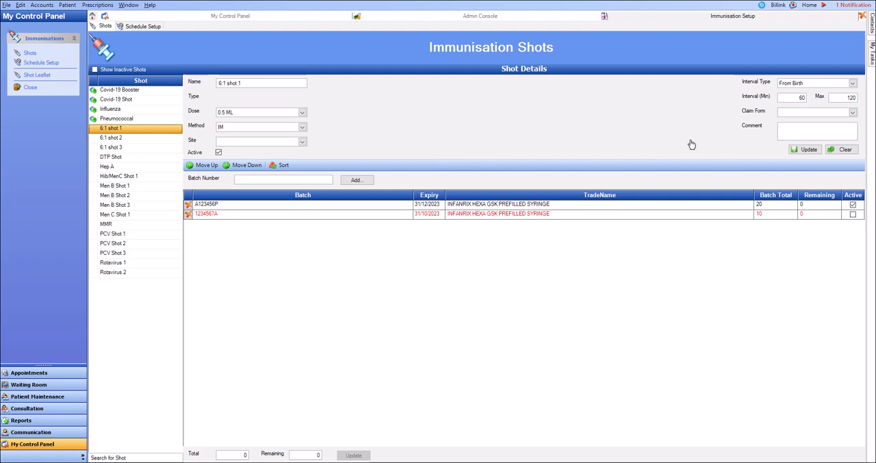
left_click(124, 139)
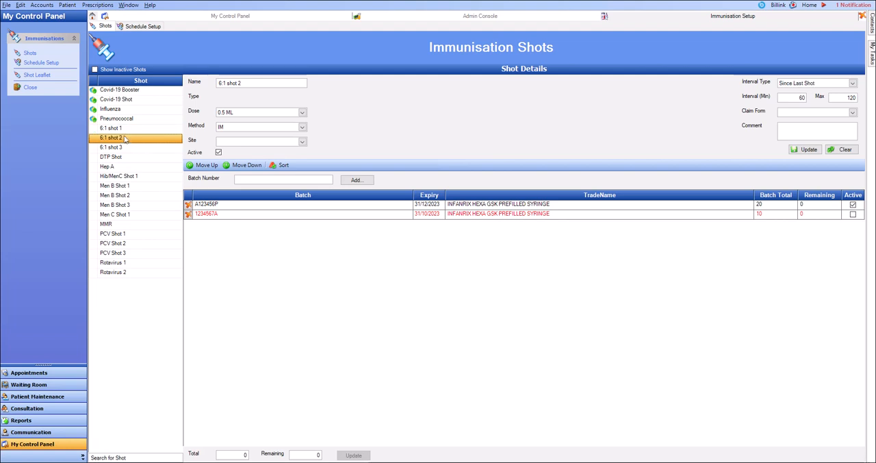
left_click(125, 148)
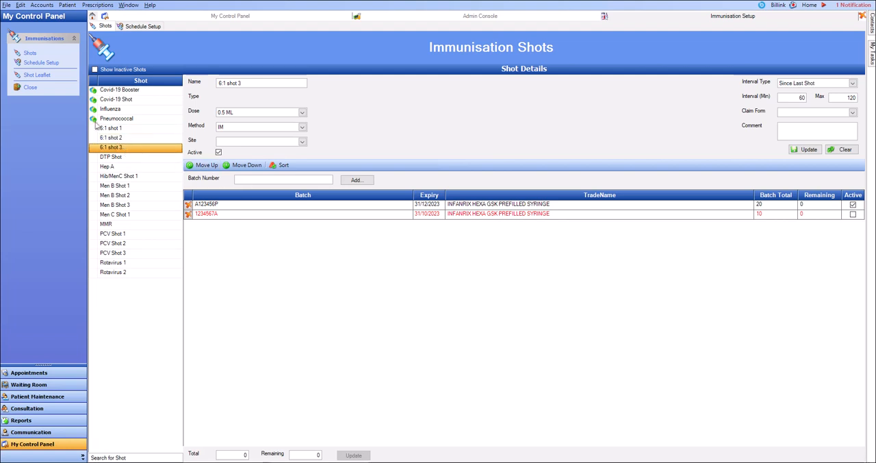
left_click(110, 129)
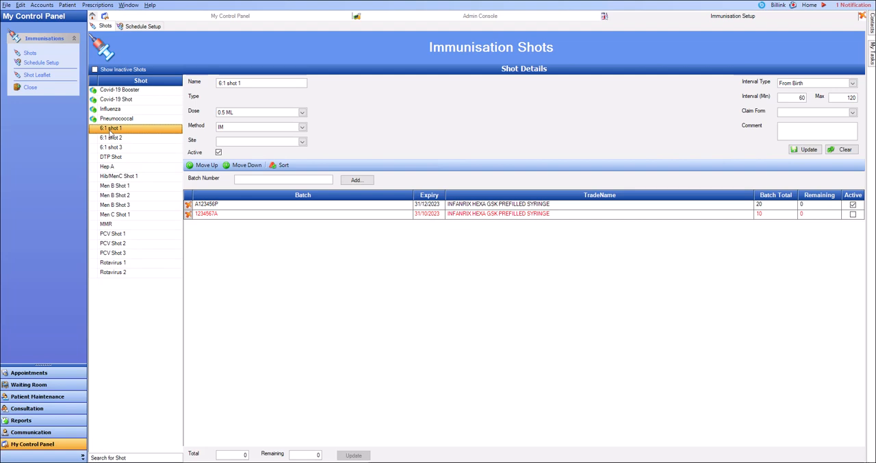
left_click(256, 206)
double_click(257, 207)
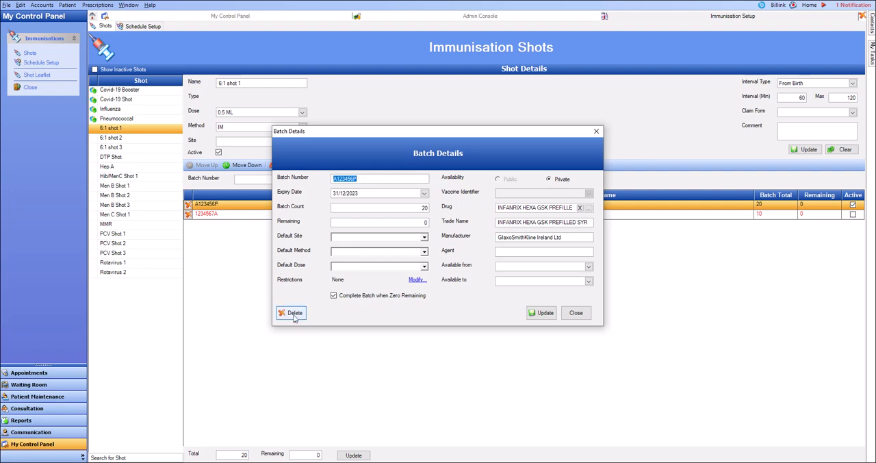
left_click(293, 314)
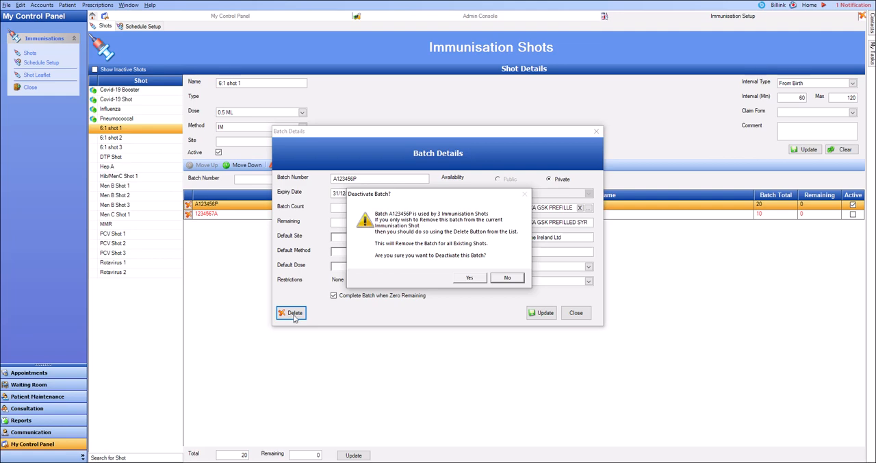
left_click(470, 278)
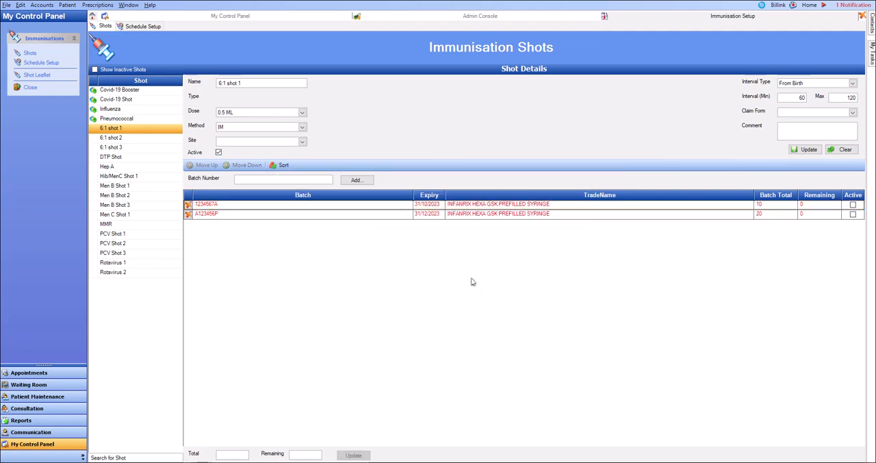
- Examine the batches listed for the other shots, from 6:1 shot 2 through PCV Shot 3
left_click(108, 139)
key("Down")
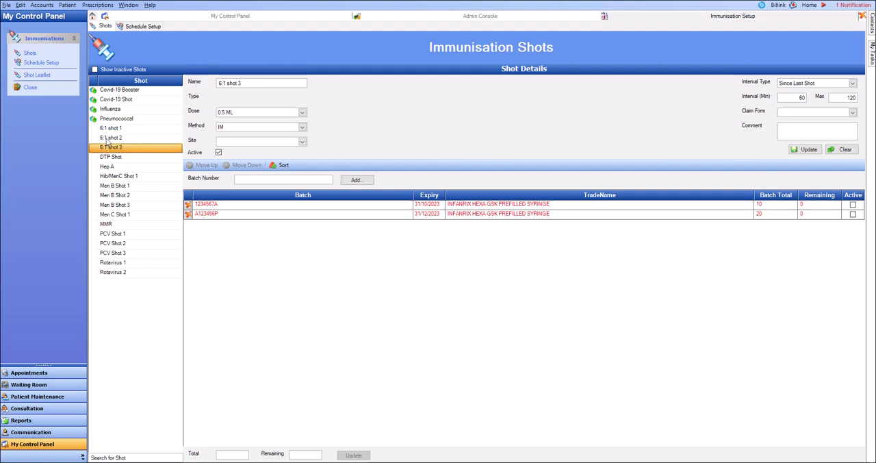
left_click(121, 160)
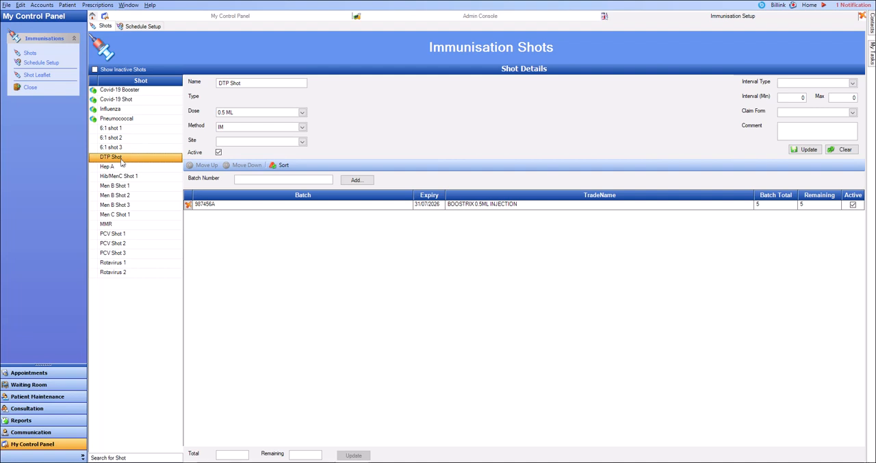
key("Down")
key("Down")
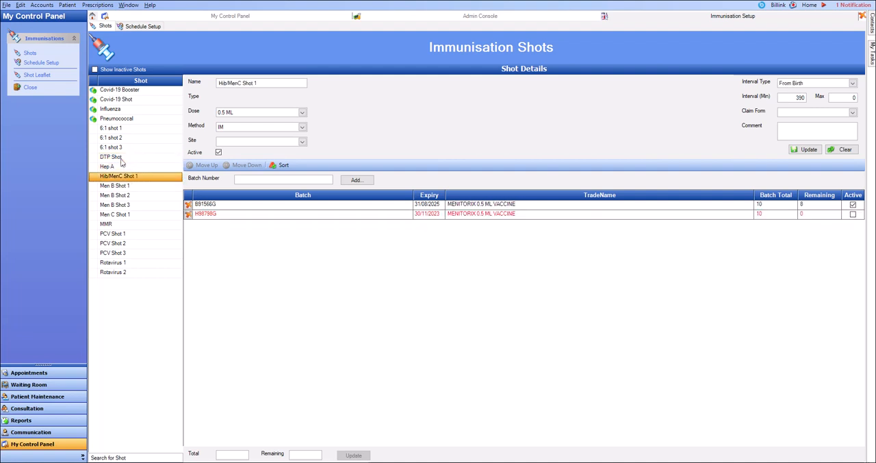
key("Down")
key("Down")
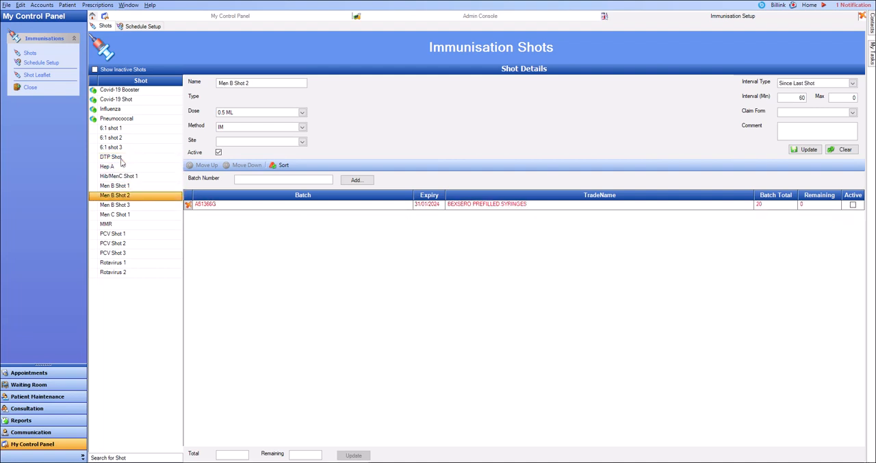
key("Down")
key("Down")
key("Down")
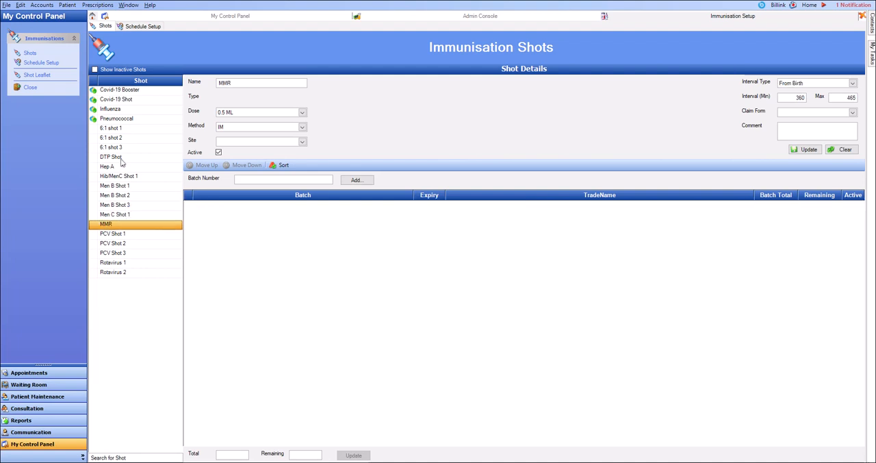
key("Down")
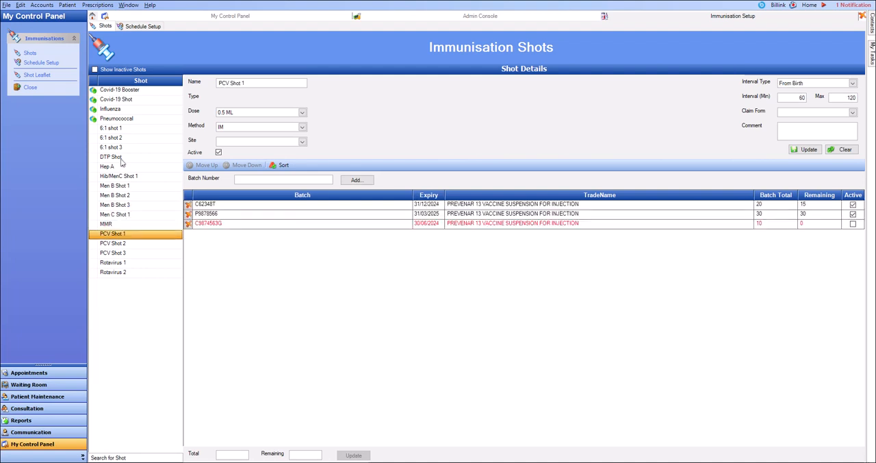
key("Down")
key("Down")
key("Down")
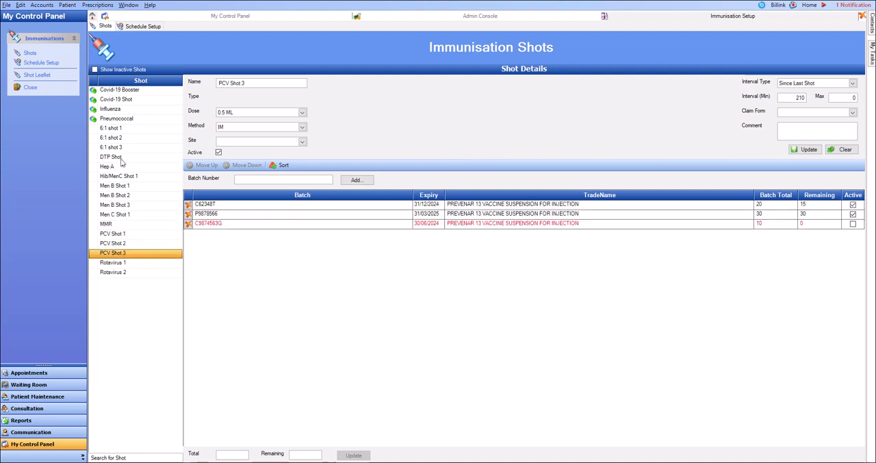
key("Up")
- Start a new batch numbered A123456B for 6:1 shot 1
left_click(117, 129)
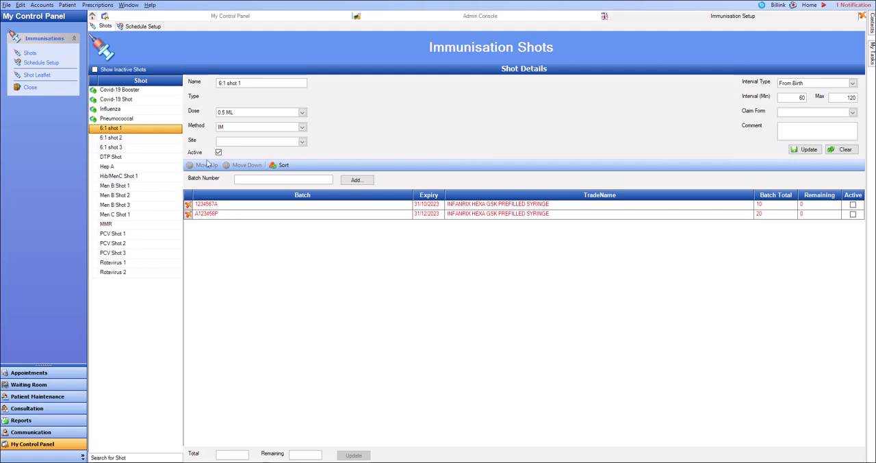
left_click(246, 179)
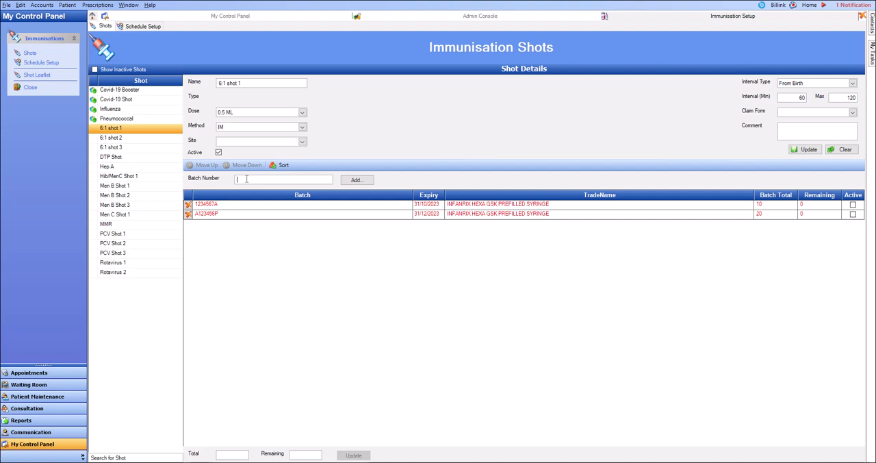
type("A123456B")
left_click(352, 186)
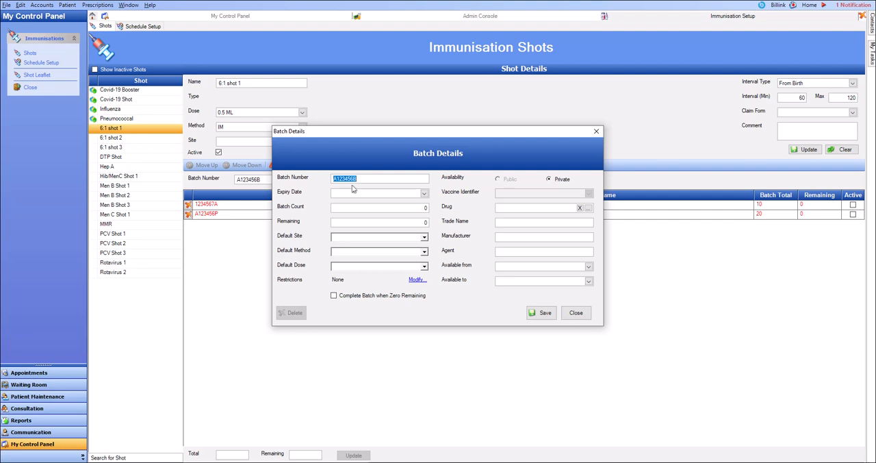
- Set the new batch's expiry date to 31/05/2025
left_click(424, 193)
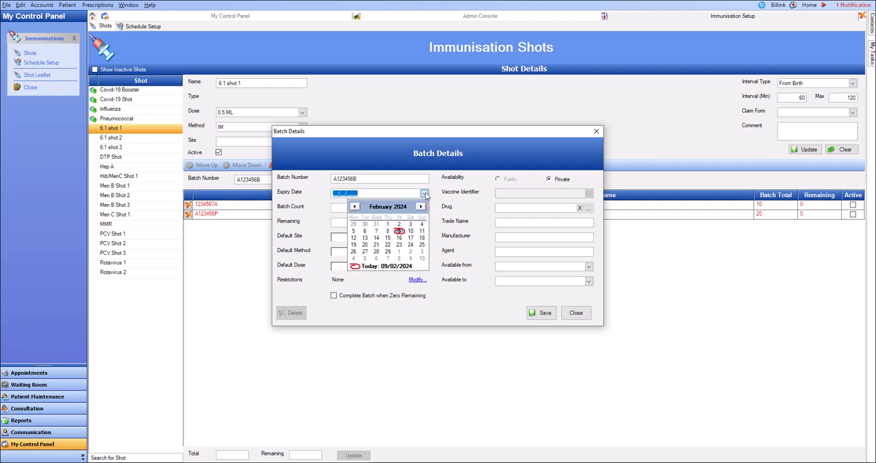
left_click(420, 206)
left_click(420, 206)
left_click(420, 206)
left_click(421, 206)
left_click(420, 206)
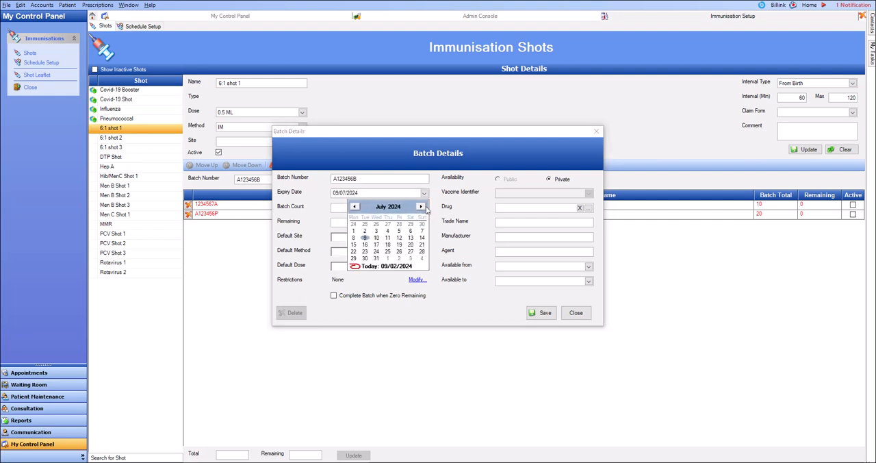
left_click(421, 206)
left_click(420, 206)
left_click(420, 206)
left_click(421, 206)
left_click(421, 207)
left_click(420, 206)
left_click(421, 206)
left_click(421, 206)
left_click(420, 206)
left_click(421, 206)
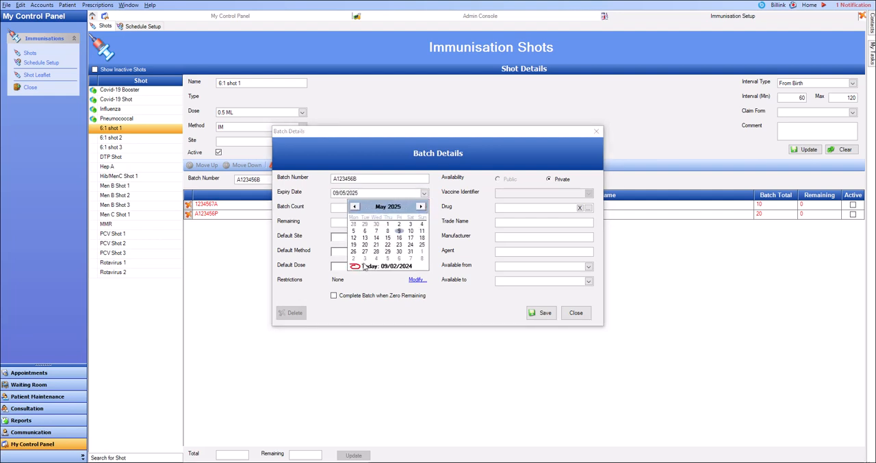
left_click(410, 252)
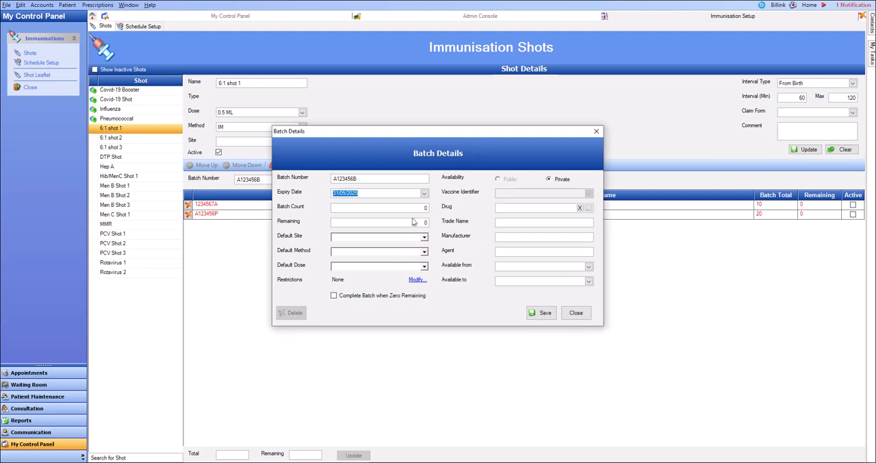
- Set the new batch's count and remaining quantity to 20 each
left_click(421, 209)
type("200")
key("BackSpace")
key("Tab")
type("20")
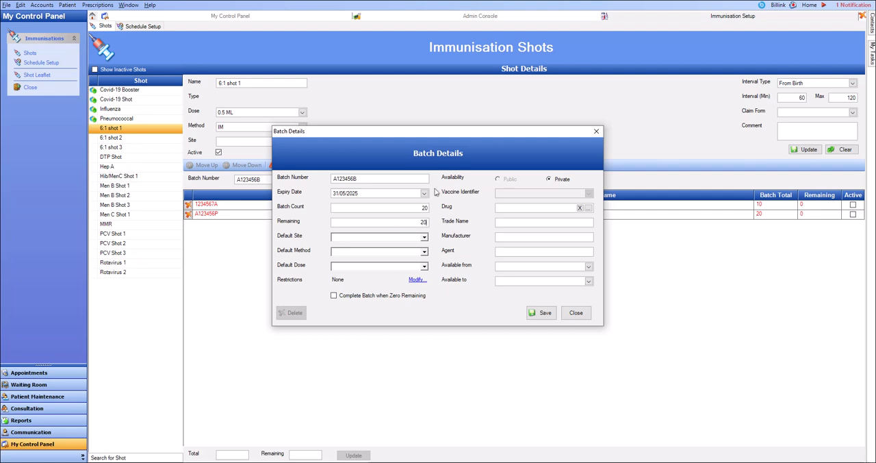
- Assign the drug INFANRIX HEXA GSK PREFILLED SYRINGE, enable completing the batch when zero remain, and save it
left_click(589, 209)
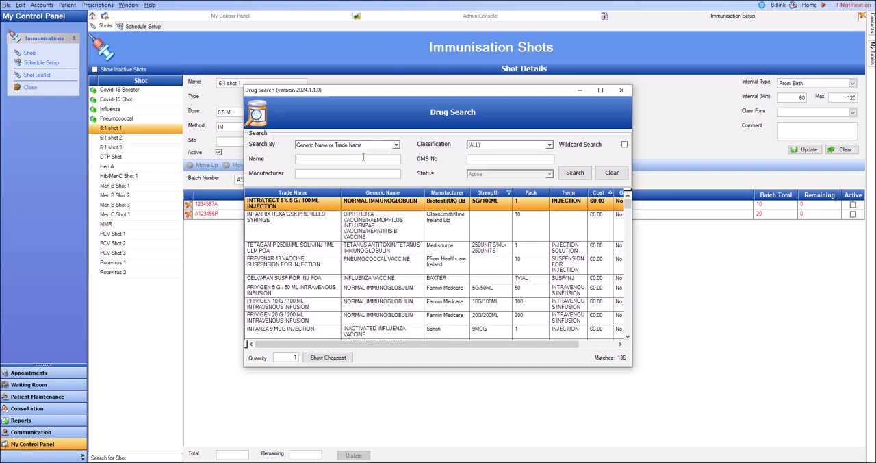
type("infanr")
left_click(574, 174)
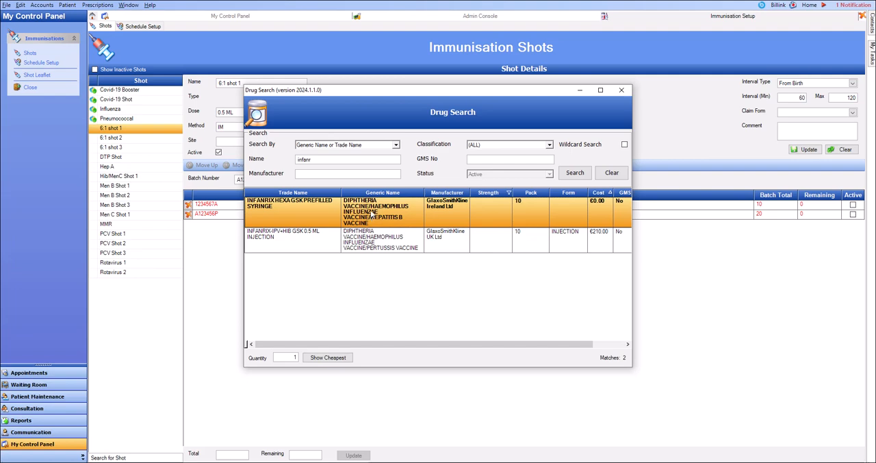
double_click(371, 214)
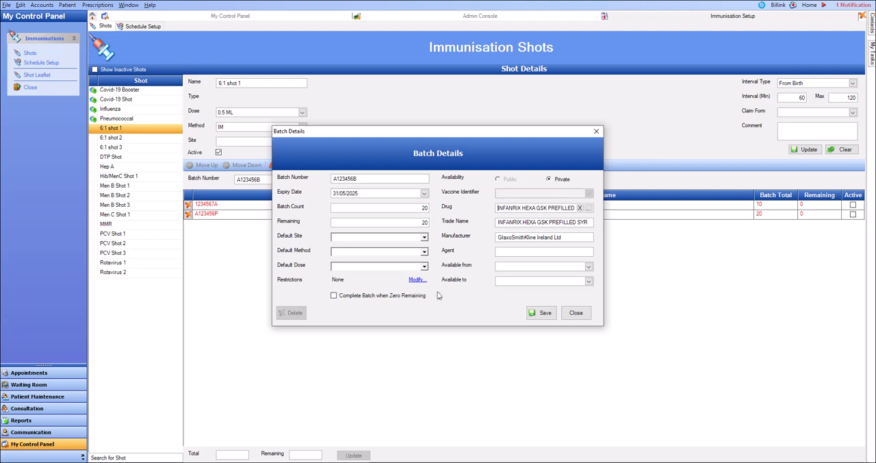
left_click(334, 296)
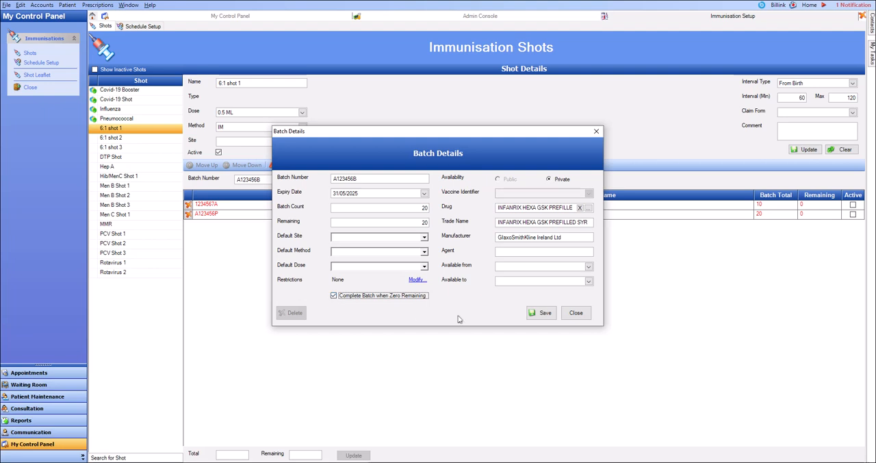
left_click(540, 315)
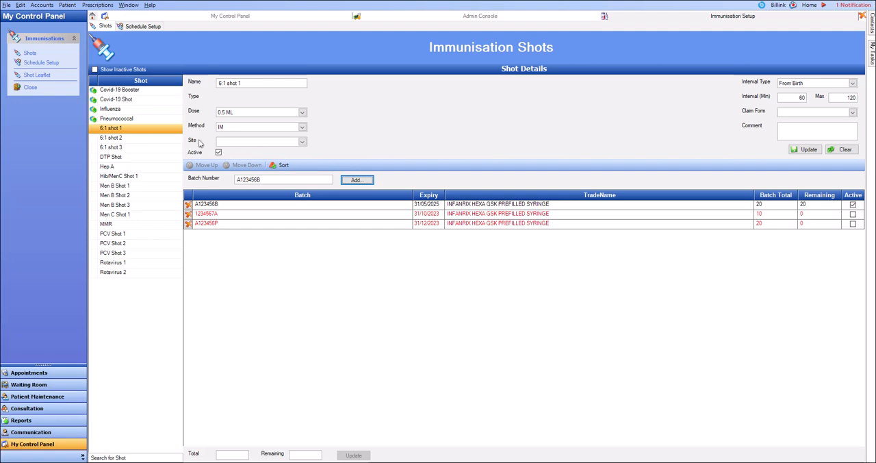
- Add the existing batch A123456B to 6:1 shot 2 and 6:1 shot 3 as well
left_click(126, 138)
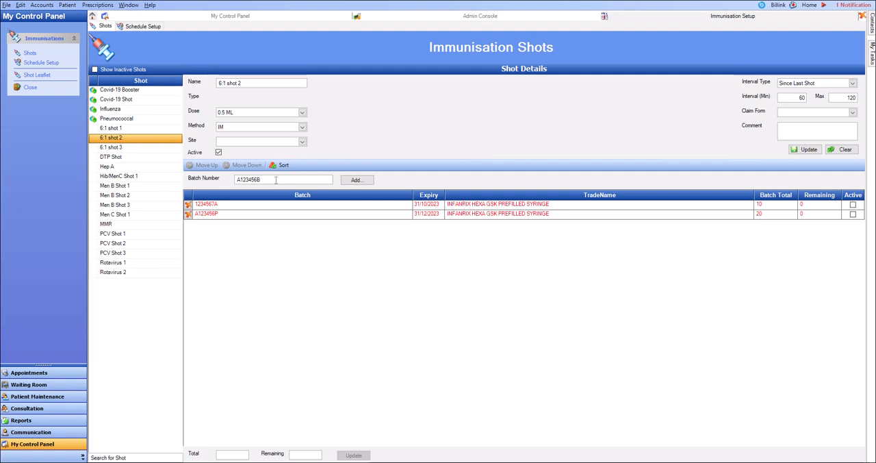
left_click(356, 181)
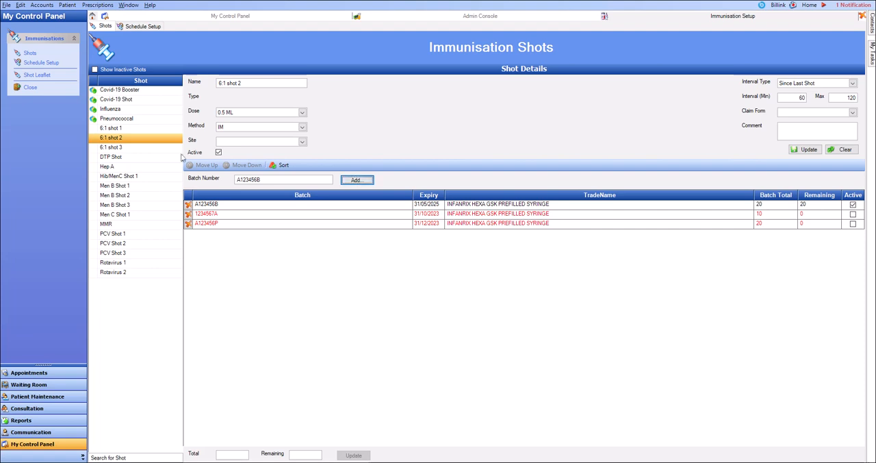
left_click(123, 149)
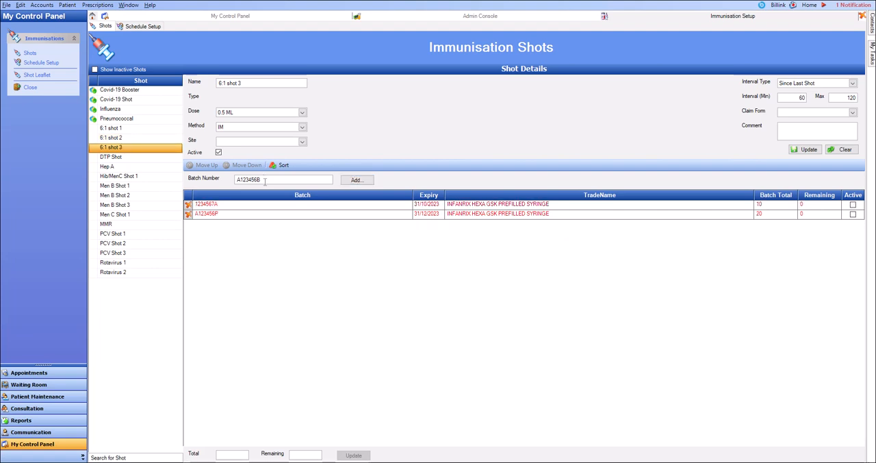
left_click(363, 180)
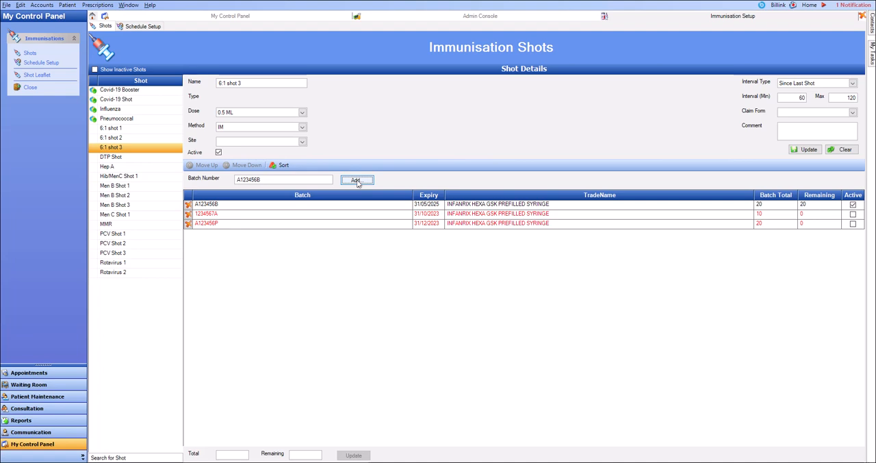
- Start a new batch numbered T546273B for PCV Shot 1
left_click(109, 234)
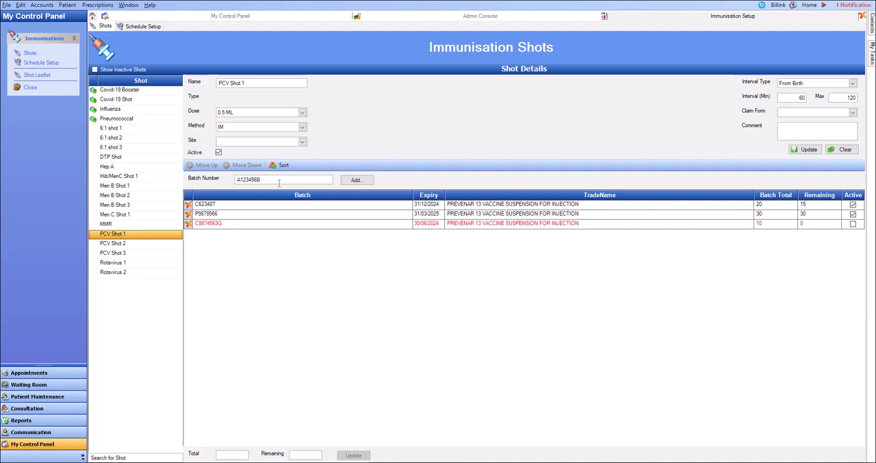
left_click_drag(278, 183, 221, 177)
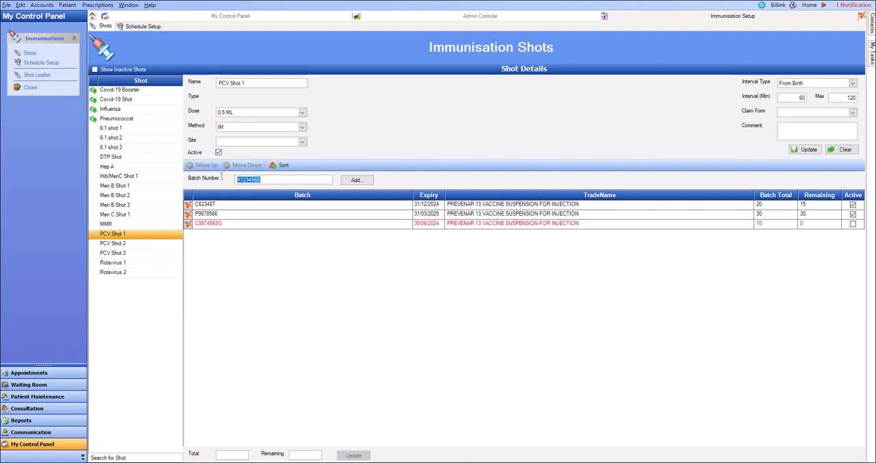
key("BackSpace")
type("T546273")
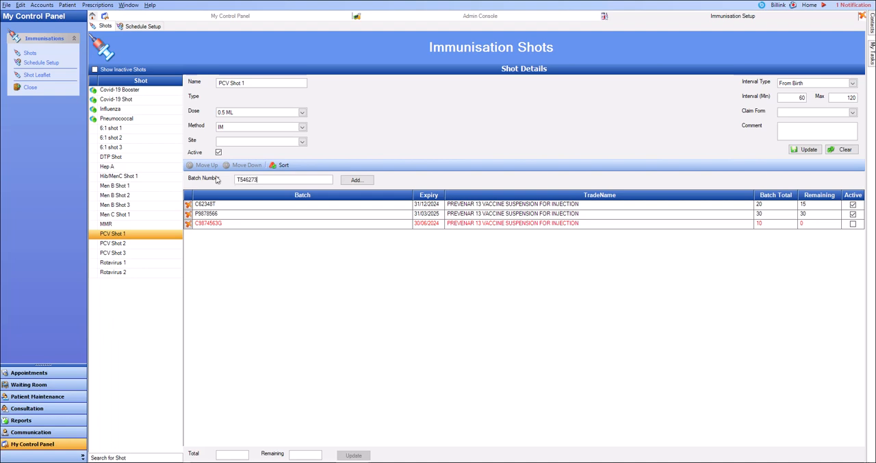
type("B")
left_click(367, 179)
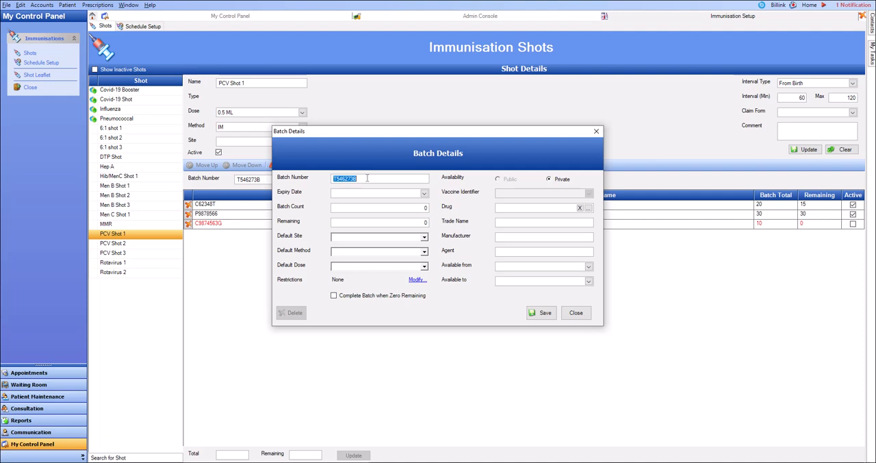
- Set the new batch's expiry date to 31/10/2024 and its count and remaining quantity to 10 each
left_click(425, 193)
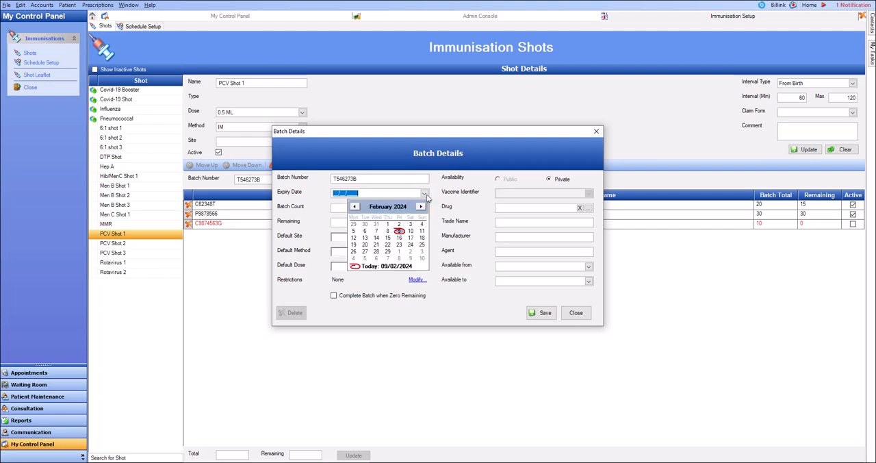
left_click(420, 206)
left_click(420, 206)
left_click(420, 206)
left_click(421, 206)
left_click(421, 206)
left_click(421, 206)
left_click(421, 206)
left_click(420, 206)
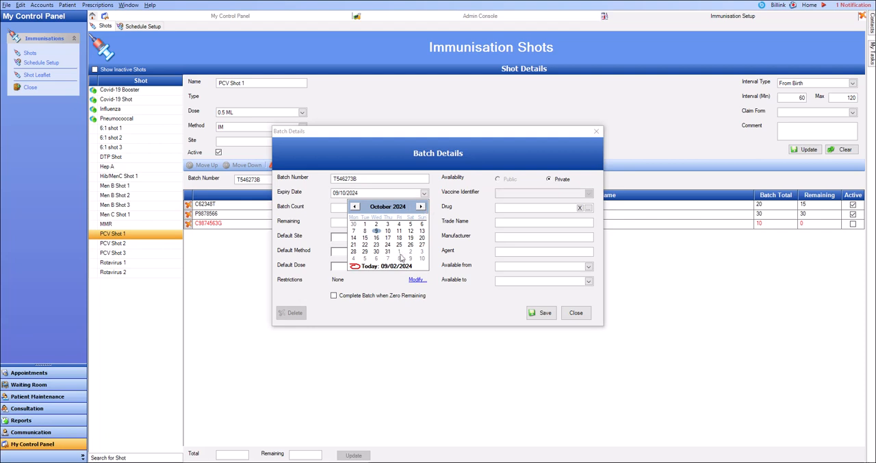
left_click(388, 253)
left_click(413, 212)
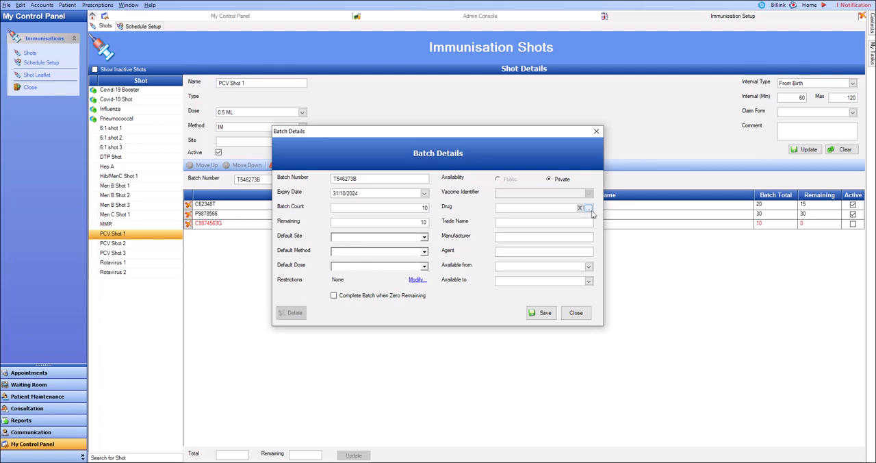
- Assign the drug PREVENAR 13 VACCINE SUSPENSION FOR INJECTION, enable completing the batch when zero remain, and save it
left_click(589, 208)
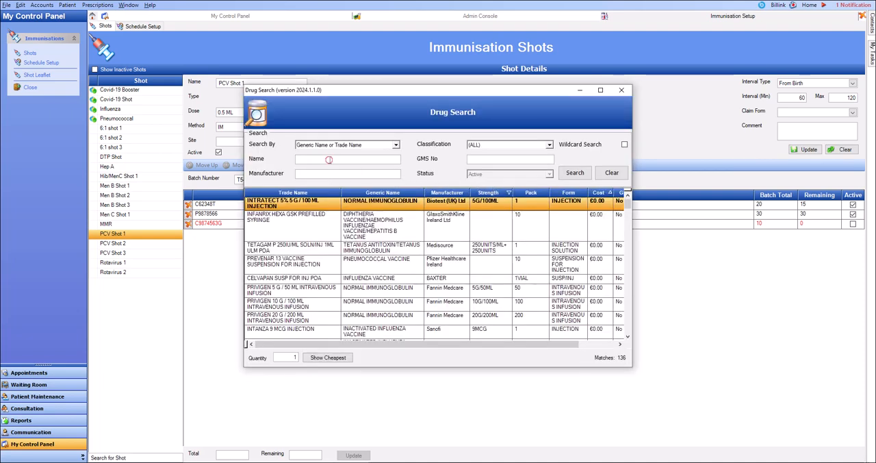
left_click(329, 160)
type("prev")
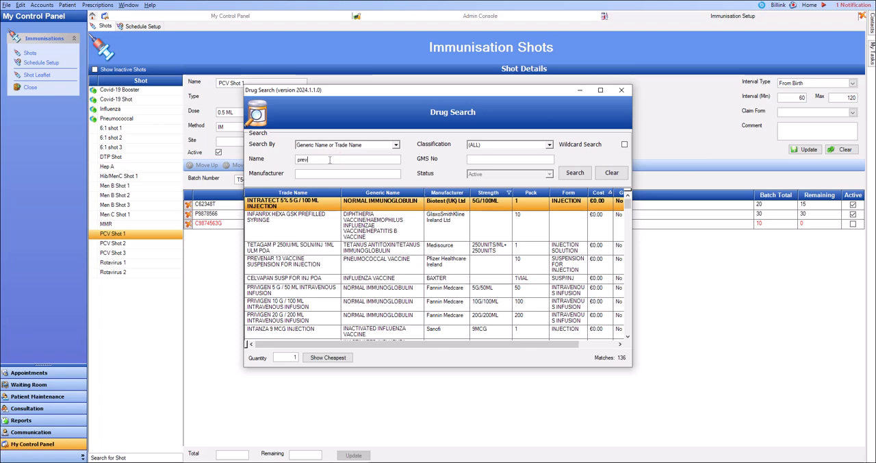
type("enar")
left_click(574, 175)
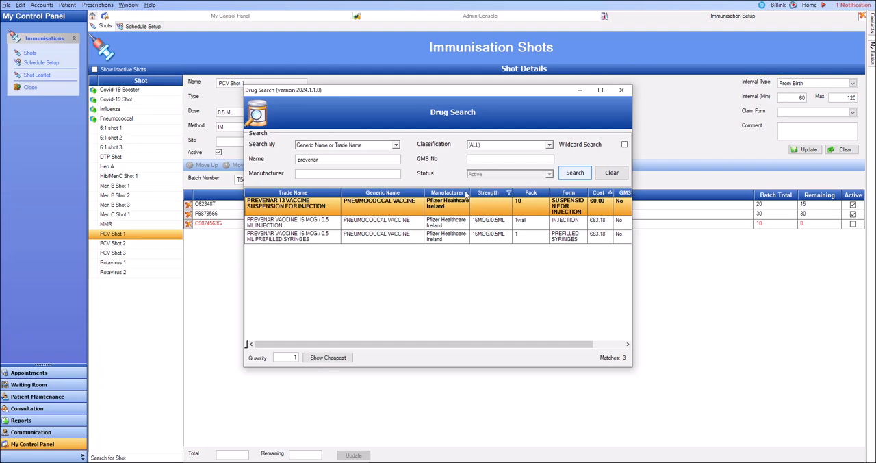
double_click(303, 205)
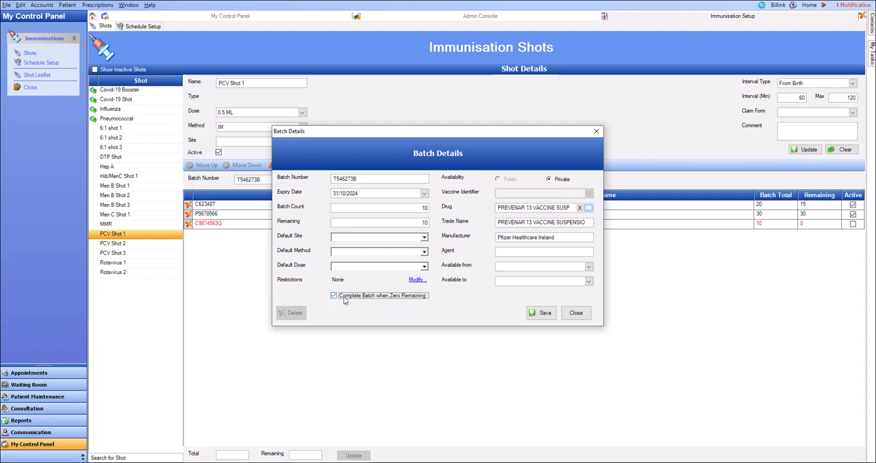
left_click(535, 315)
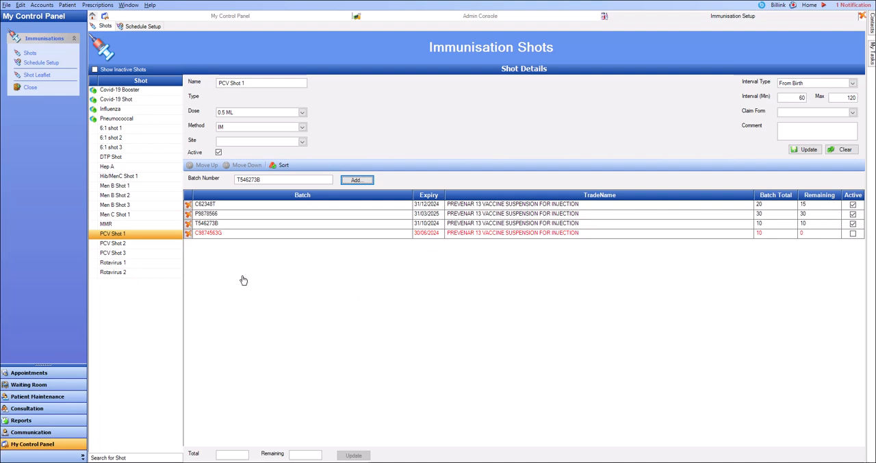
- Add the existing batch T546273B to PCV Shot 2 and PCV Shot 3 as well
left_click(112, 245)
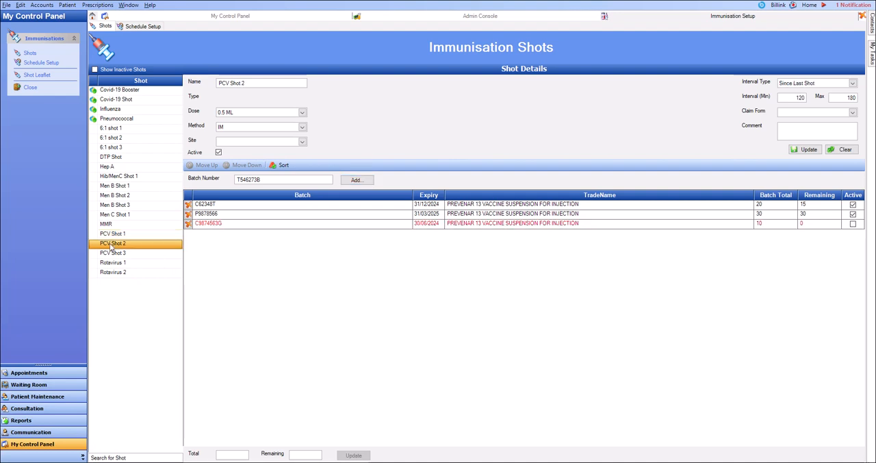
left_click(357, 180)
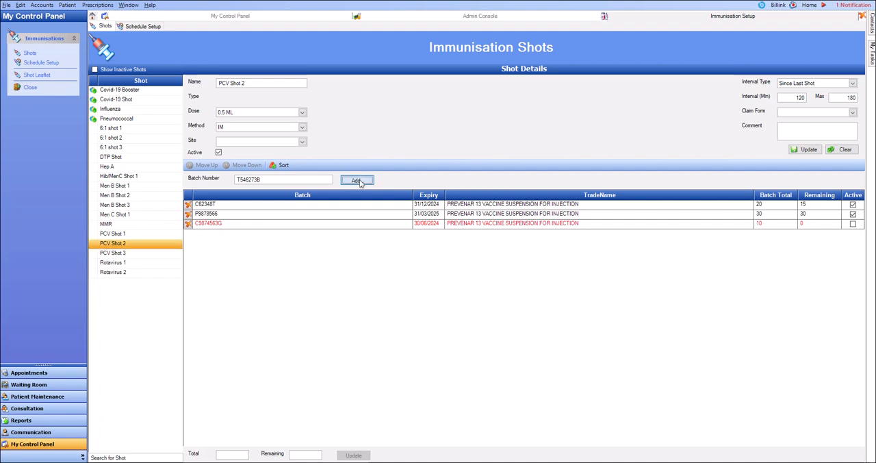
left_click(120, 254)
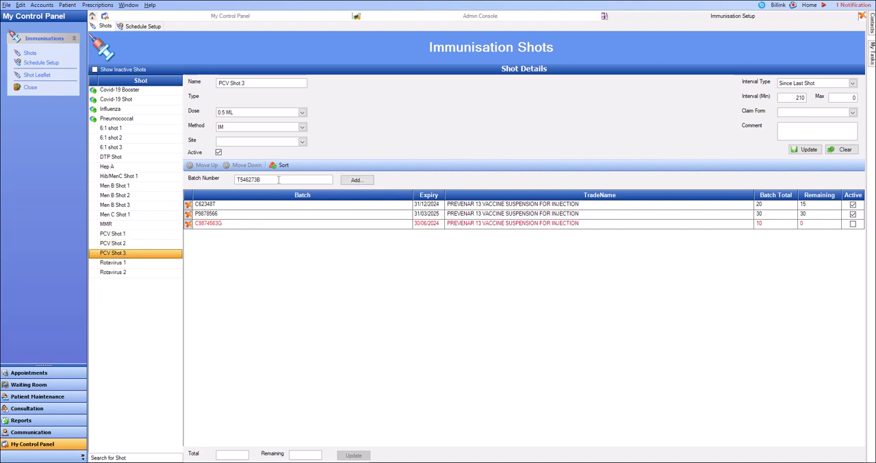
left_click(354, 181)
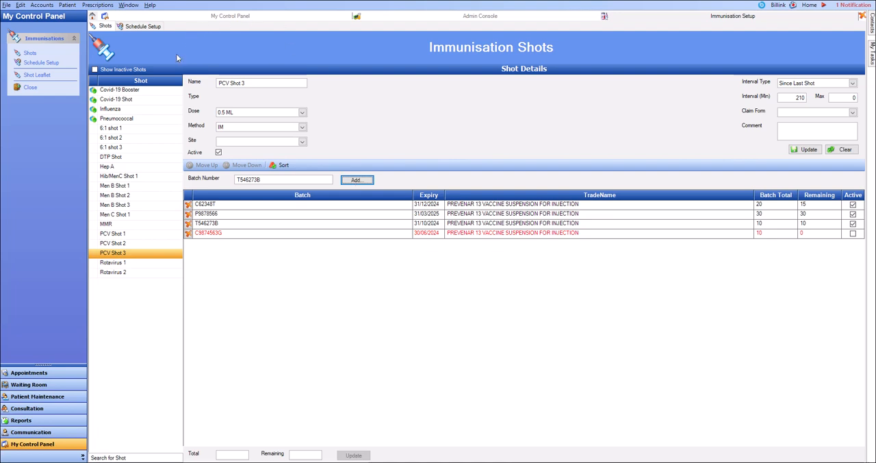
- Update the Covid-19 Booster batch MV1008A to a total of 100 and 100 remaining
left_click(111, 91)
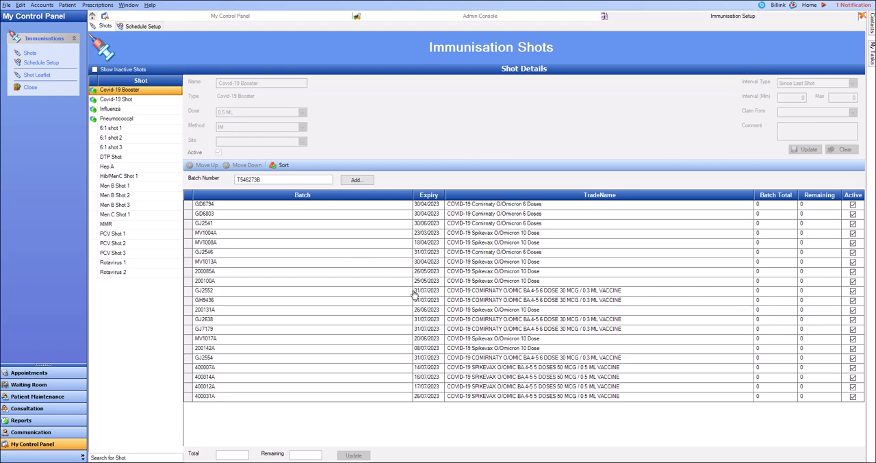
left_click(419, 244)
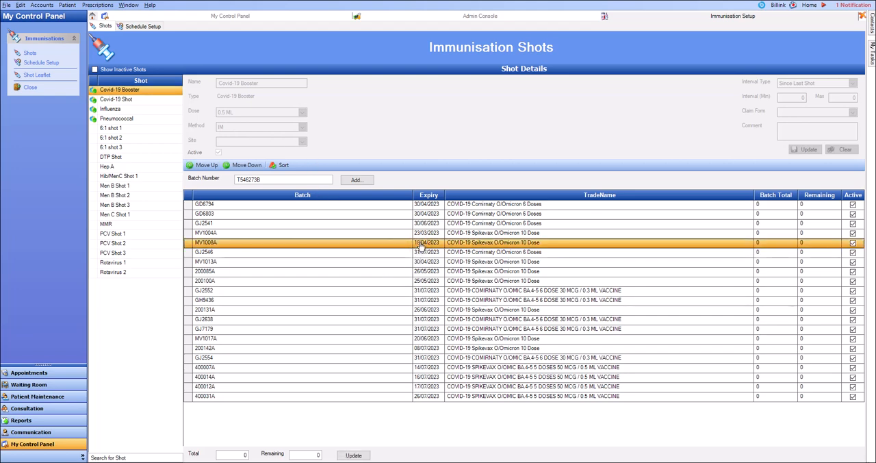
left_click(241, 455)
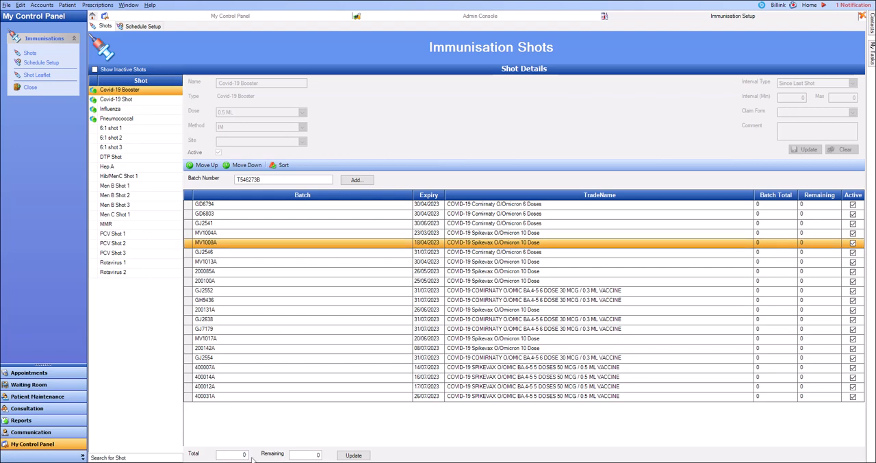
type("100100")
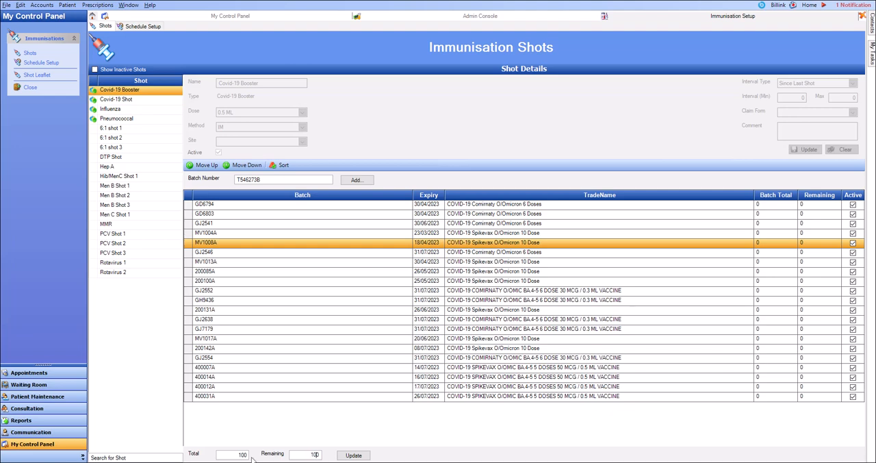
left_click(354, 456)
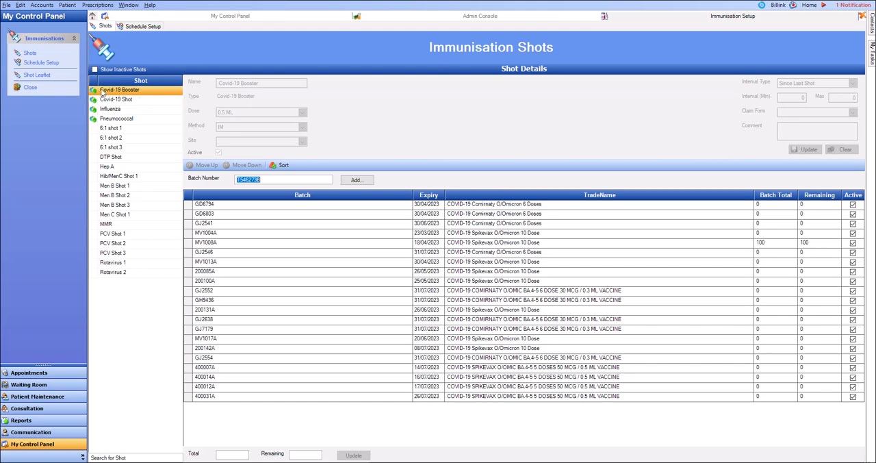
- Update the Pneumococcal batch 3013636 to a total of 40 and 40 remaining
left_click(108, 120)
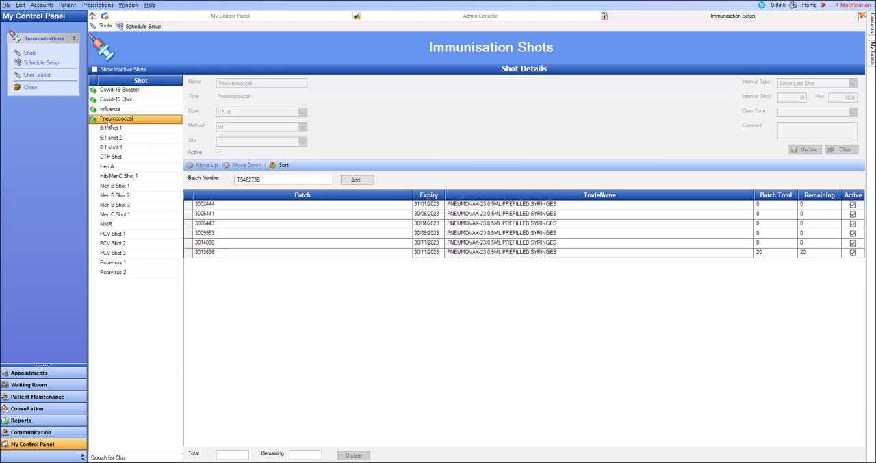
left_click(310, 255)
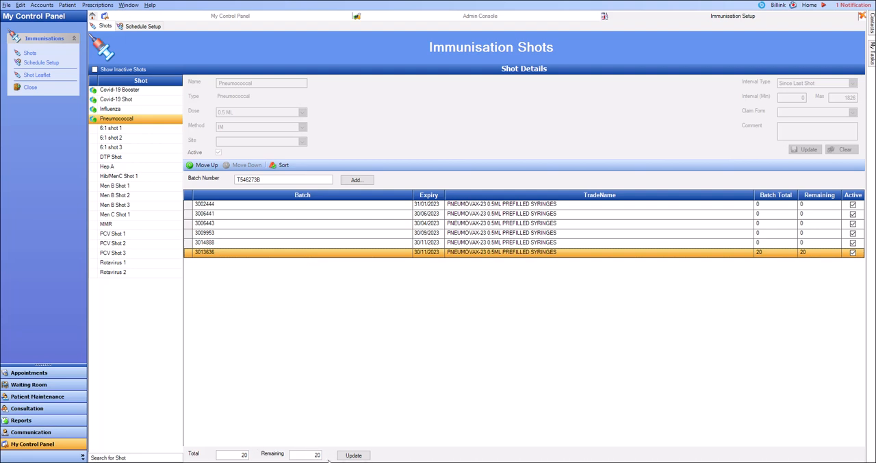
double_click(242, 455)
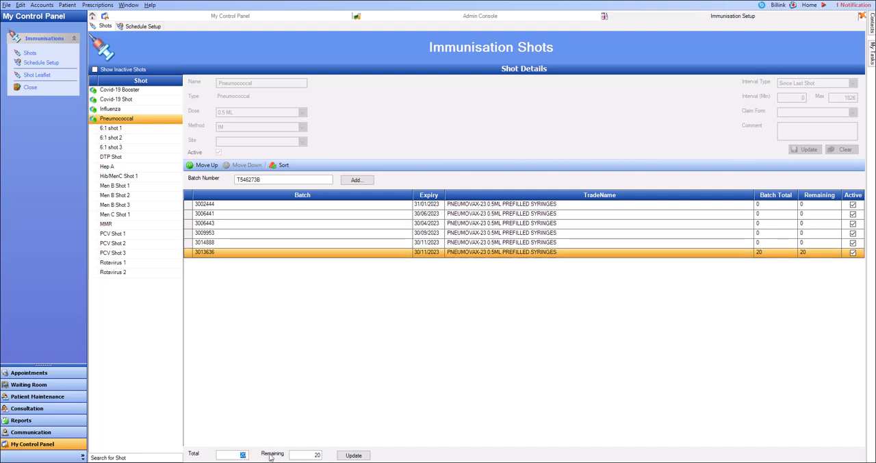
type("40")
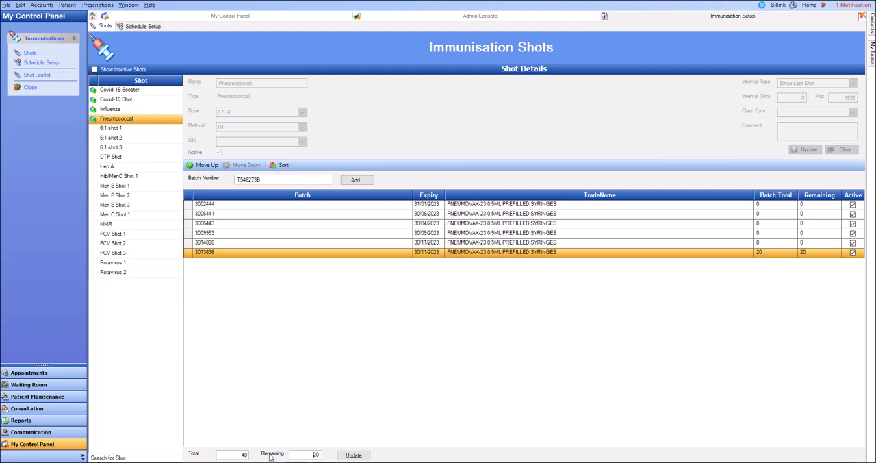
key("Delete")
type("4")
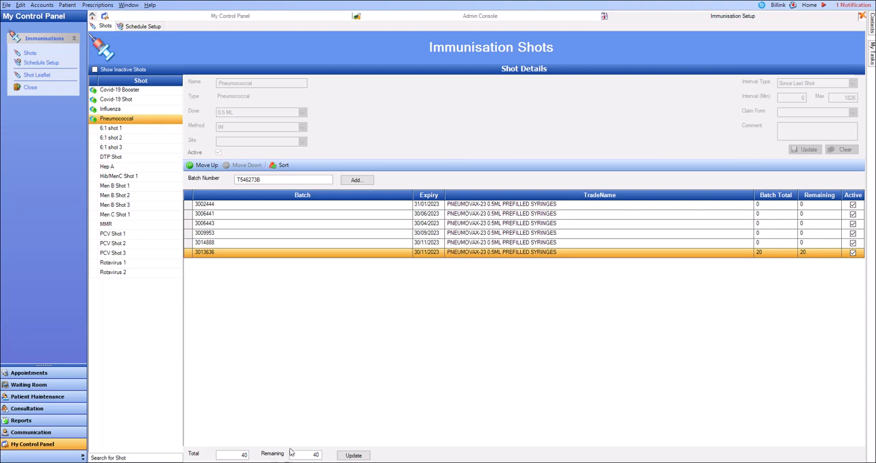
left_click(353, 455)
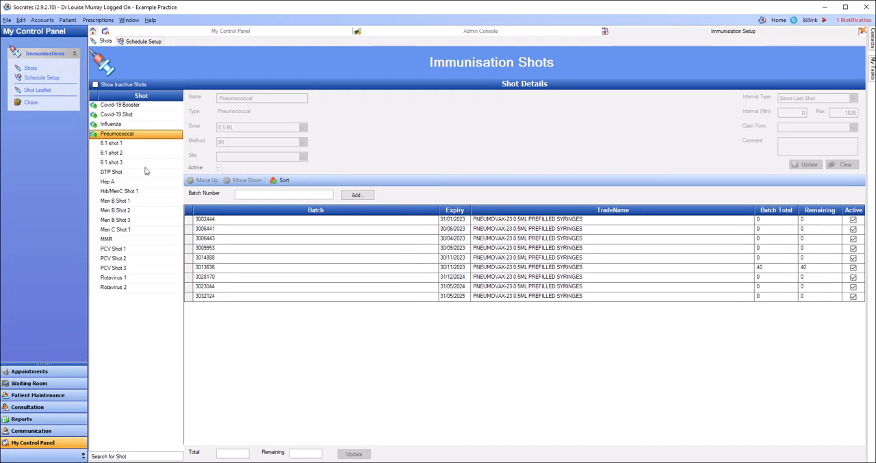
- Review the batches listed under 6:1 shot 1
left_click(114, 128)
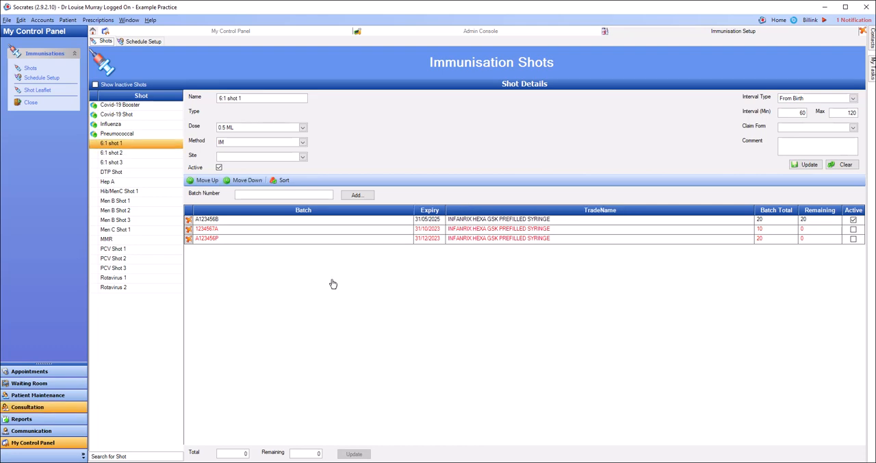
- Find the patient by surname, open their consultation record and begin a General consultation
left_click(48, 409)
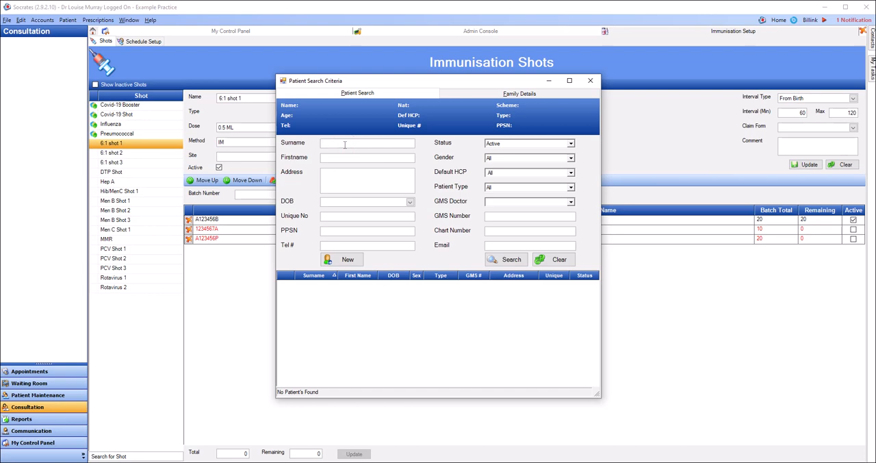
type("baby")
key("Return")
key("Return")
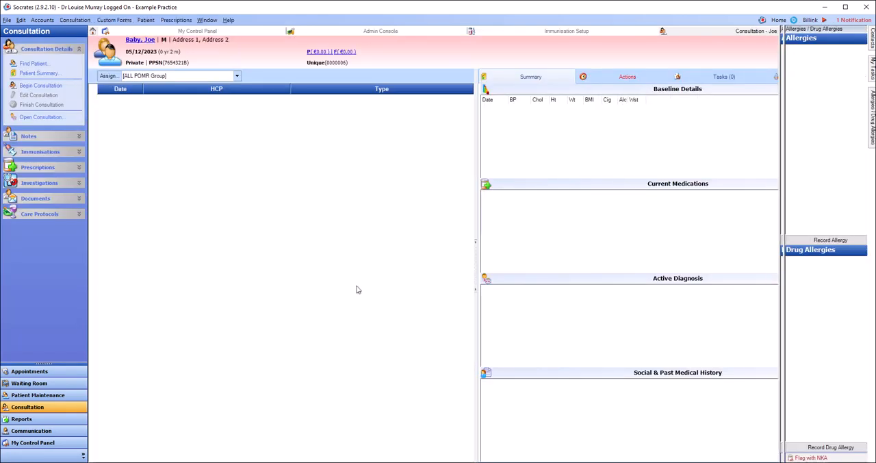
left_click(51, 88)
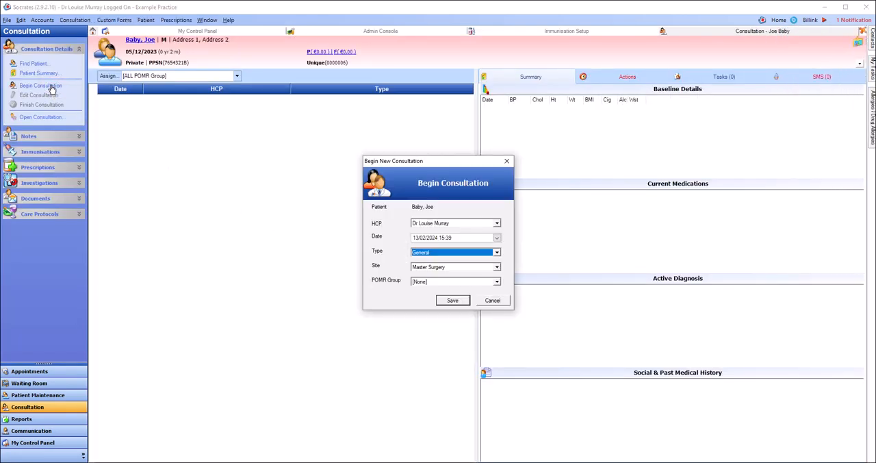
left_click(453, 302)
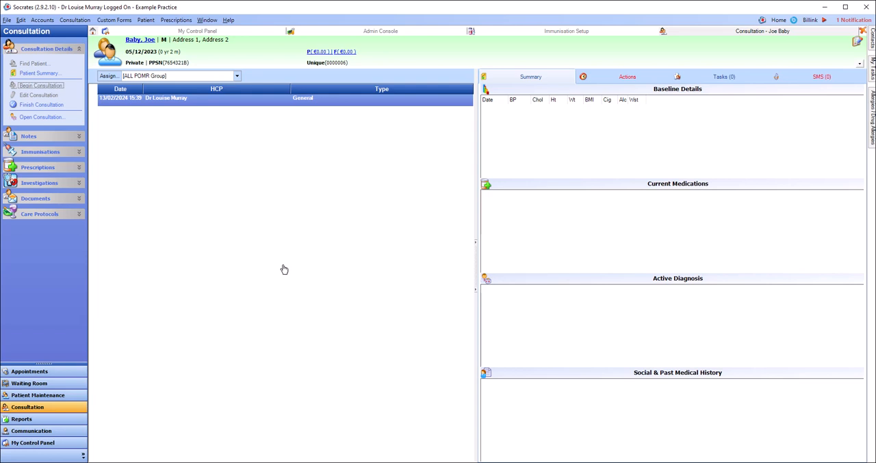
- Add a letter referred to This Patient using the Childhood Immunisation Consent template, review the generated consent form and close it
left_click(38, 199)
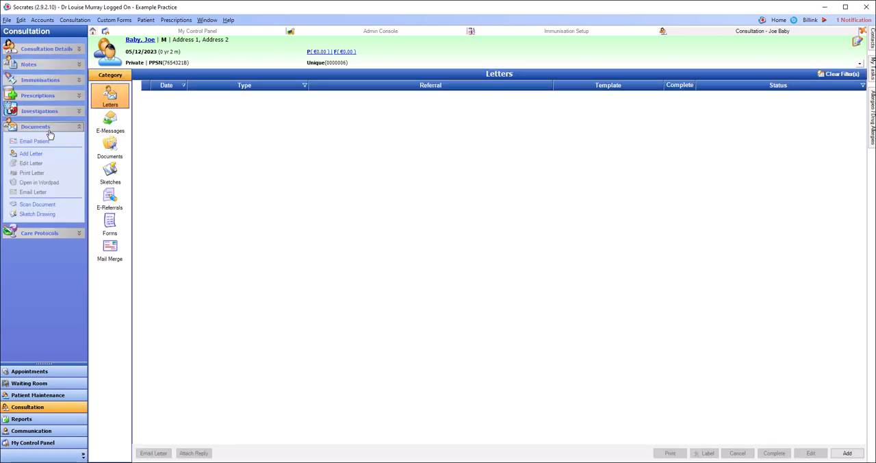
left_click(31, 154)
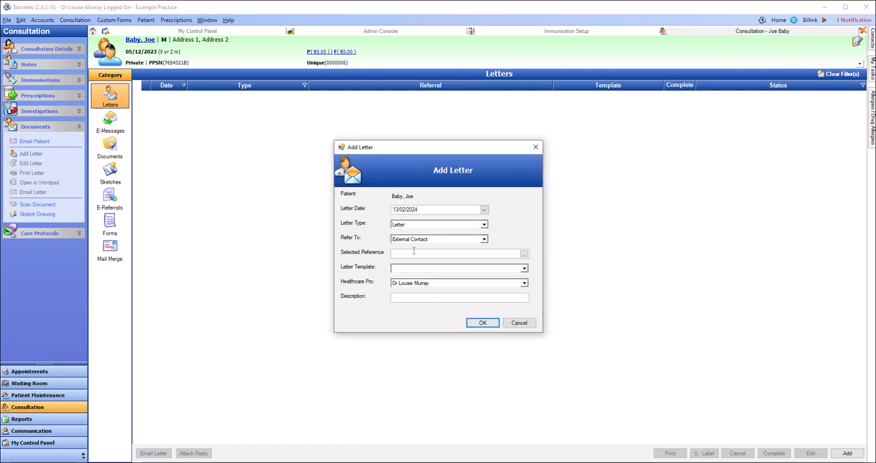
left_click(413, 240)
left_click(410, 248)
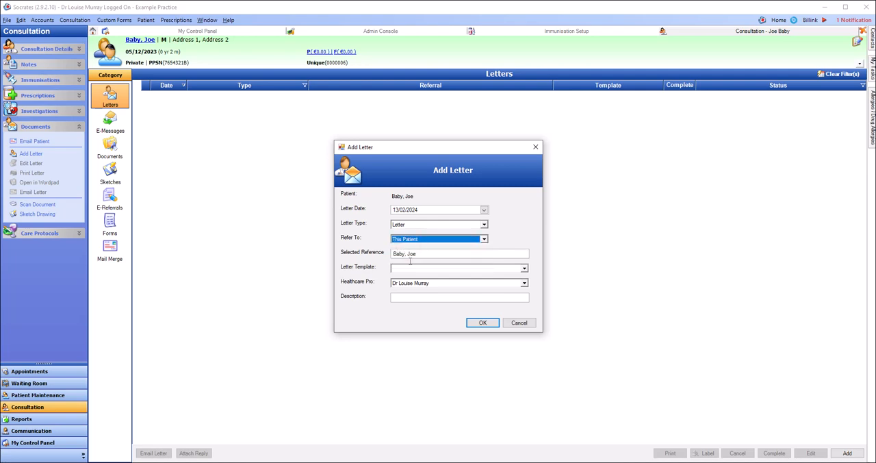
left_click(412, 270)
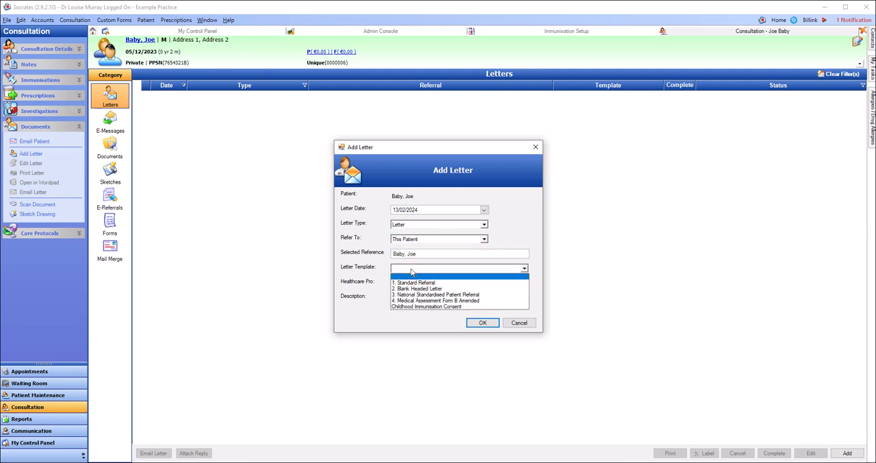
left_click(410, 307)
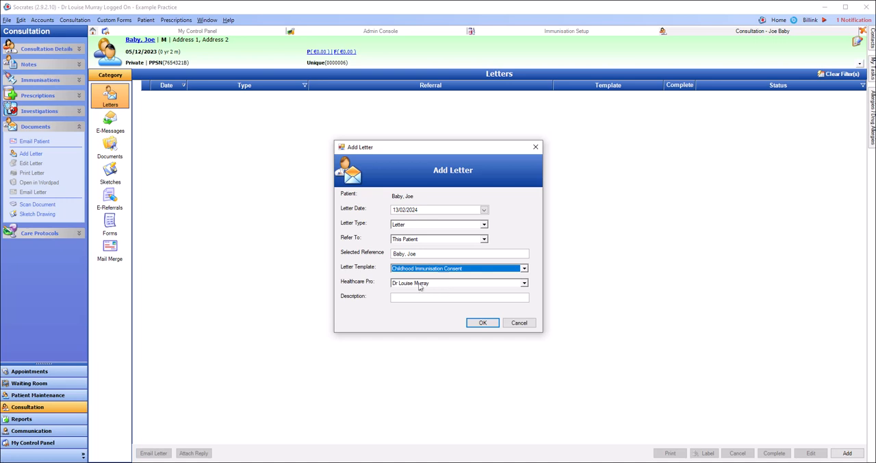
left_click(483, 324)
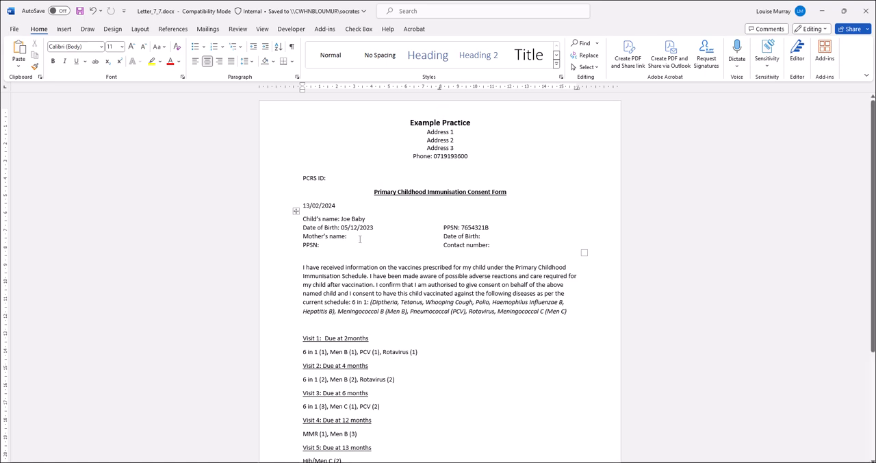
left_click(359, 237)
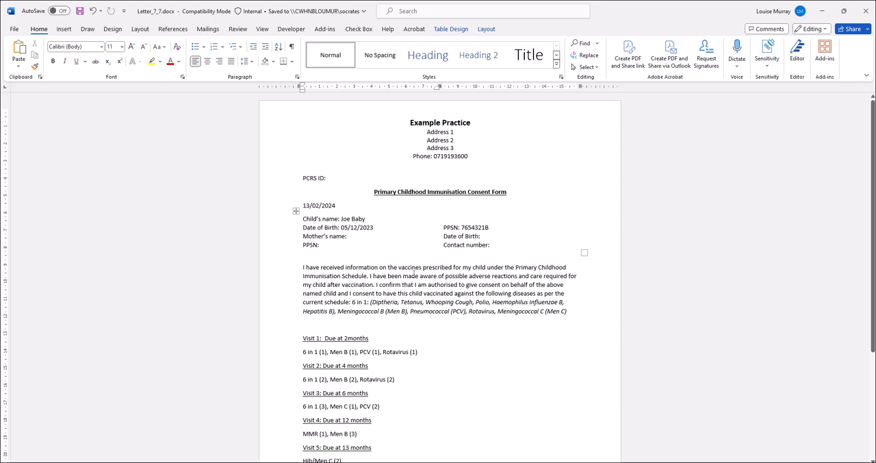
scroll(418, 283, "down", 3)
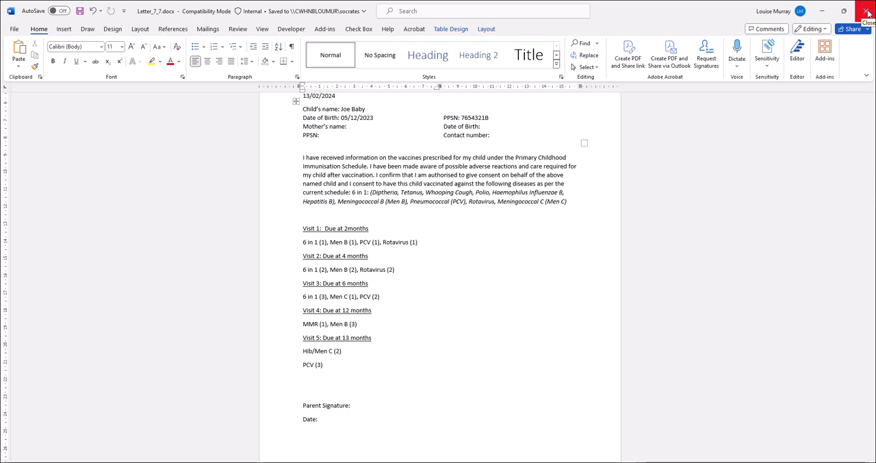
left_click(867, 12)
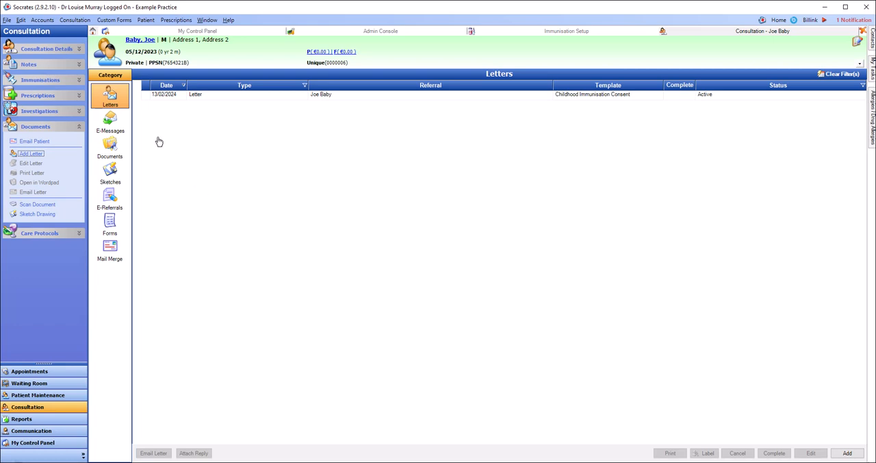
- Add the Childhood Schedule 2016 to the patient's immunisations without recording any shot details
left_click(34, 82)
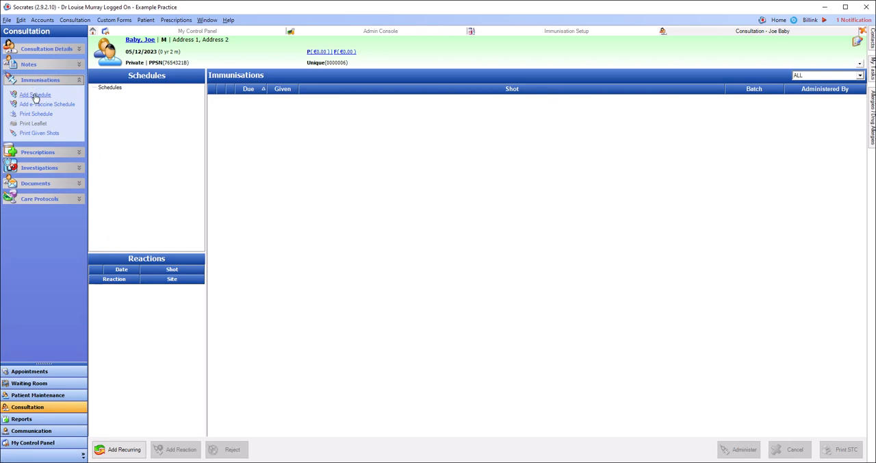
left_click(35, 97)
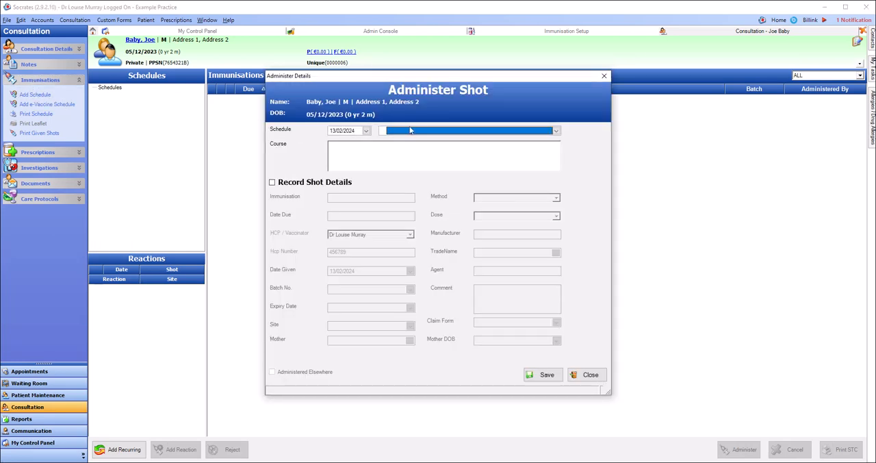
left_click(435, 131)
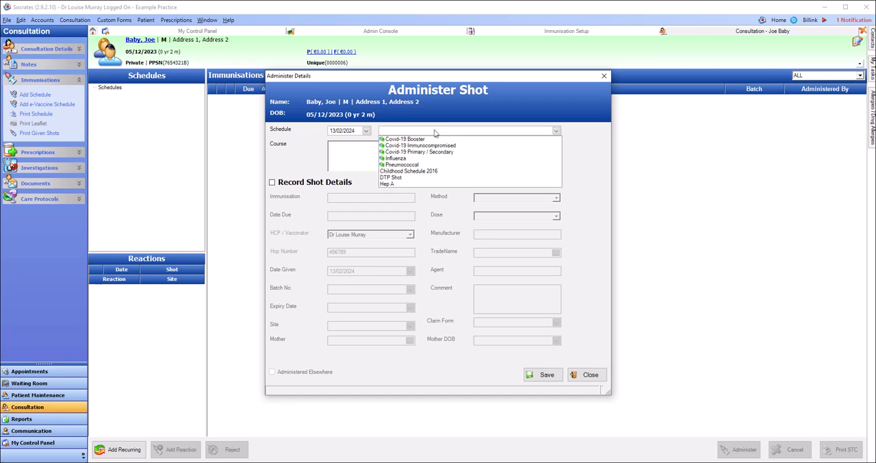
left_click(424, 171)
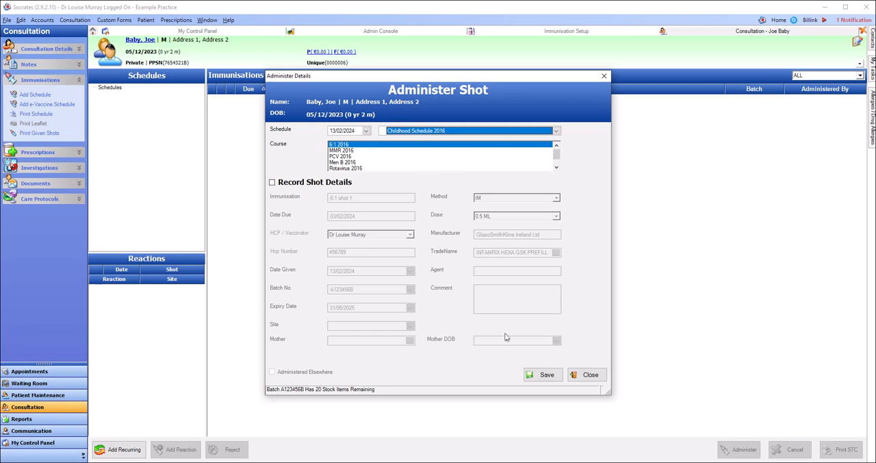
left_click(547, 375)
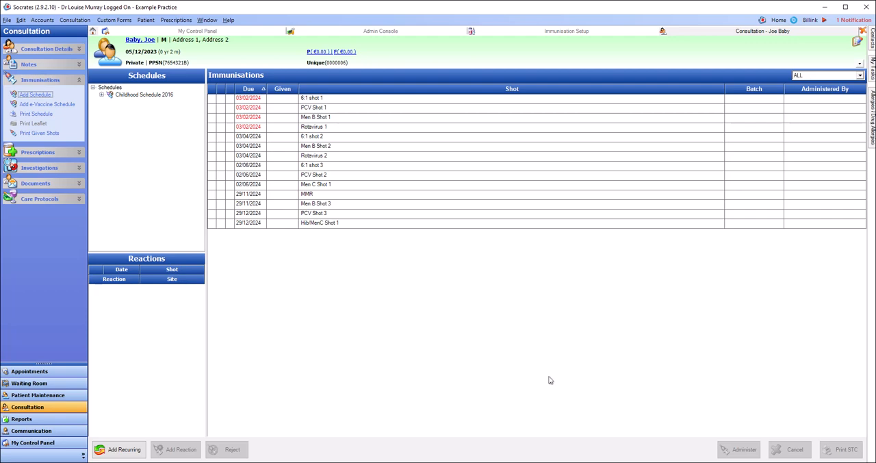
- Open the administration details of 6:1 shot 1 and set the injection site to Left Thigh
left_click(331, 101)
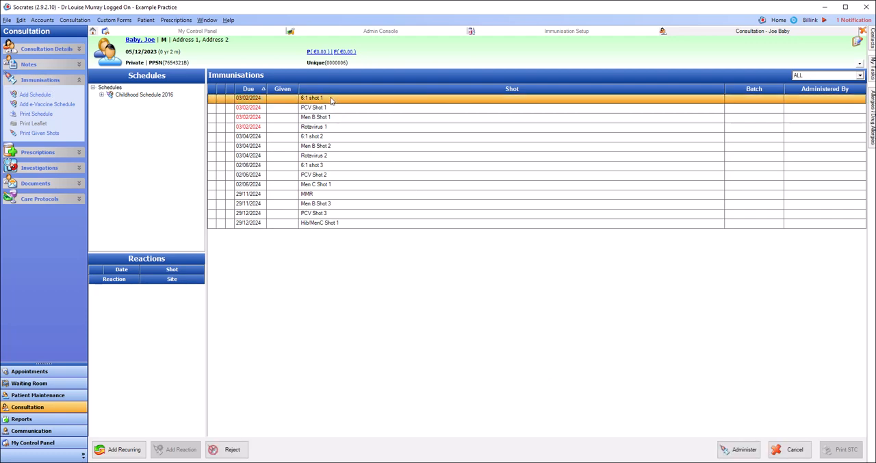
double_click(330, 100)
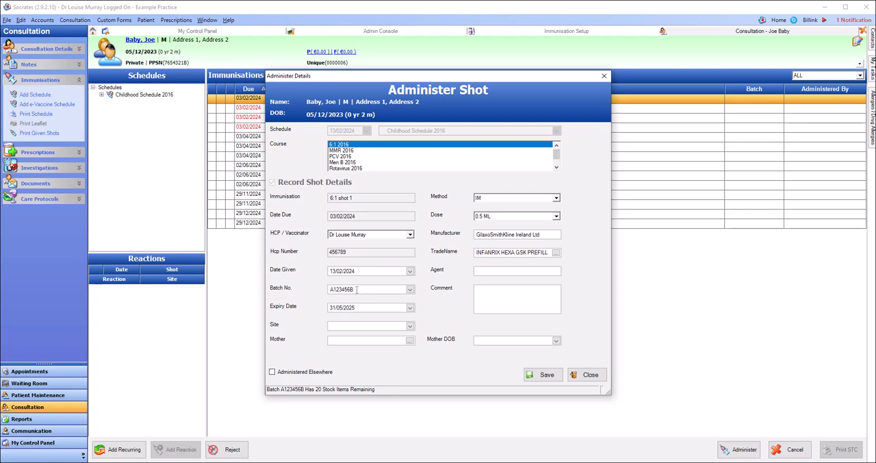
left_click(411, 290)
left_click(411, 291)
left_click(374, 329)
left_click(373, 329)
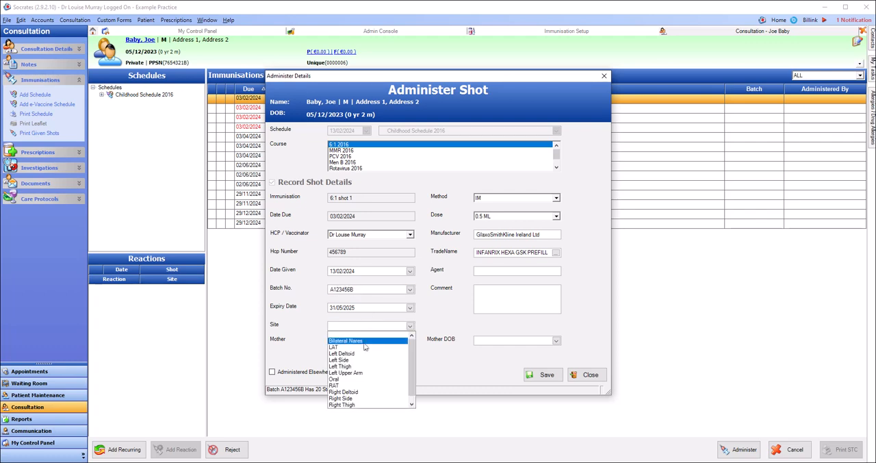
left_click(357, 361)
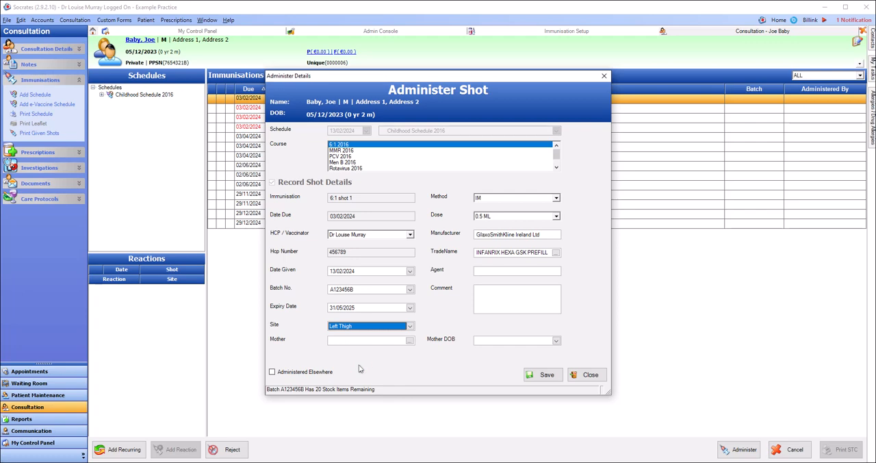
left_click(359, 368)
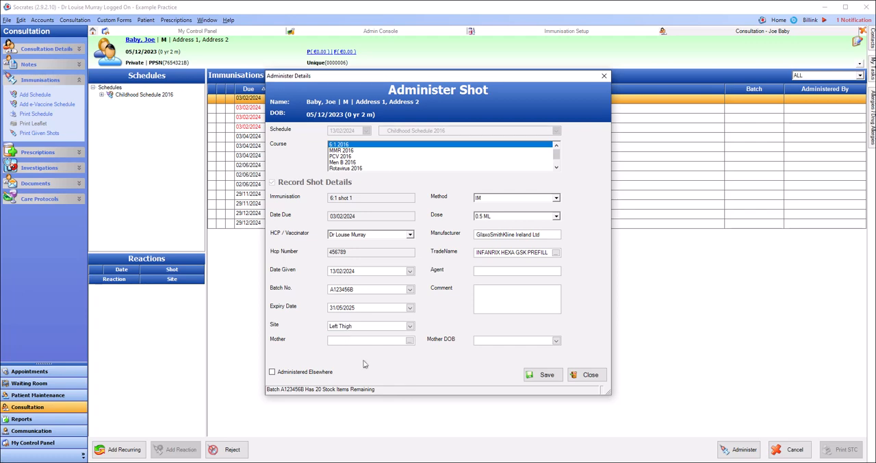
- Find the mother by first name in the patient search, assign her to 6:1 shot 1 and save the shot
left_click(410, 341)
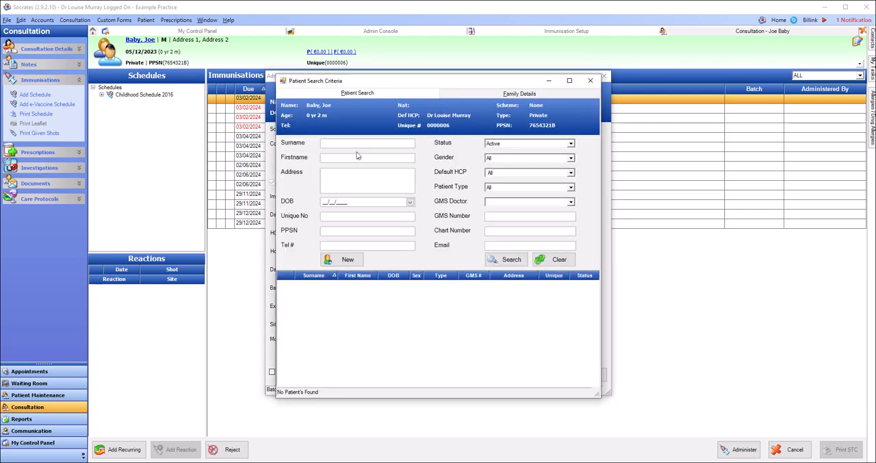
left_click(356, 156)
type("mary")
key("Return")
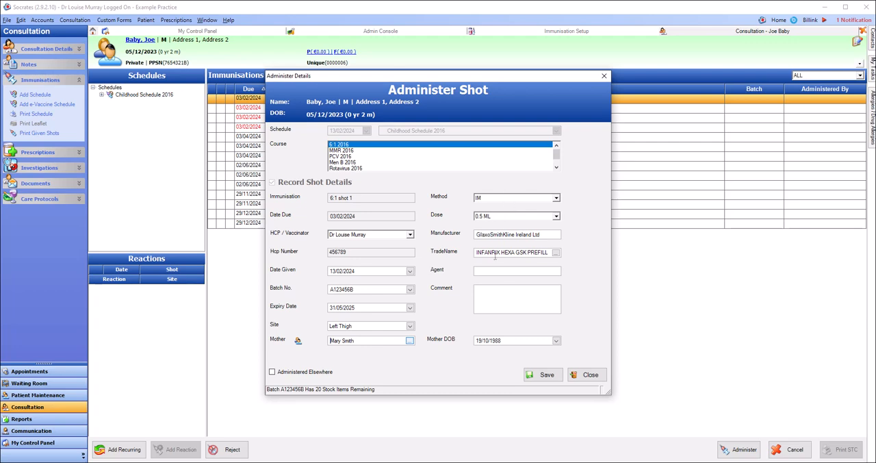
left_click(551, 378)
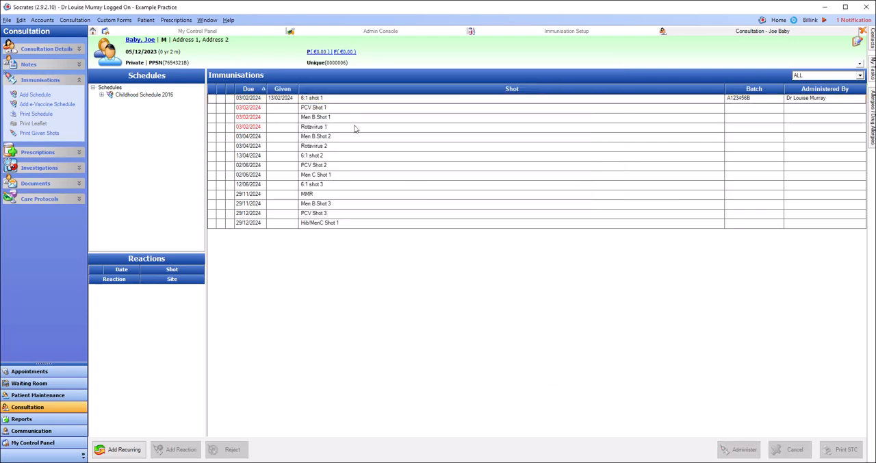
- Record PCV Shot 1 as given with the site Left Thigh and save it
left_click(316, 109)
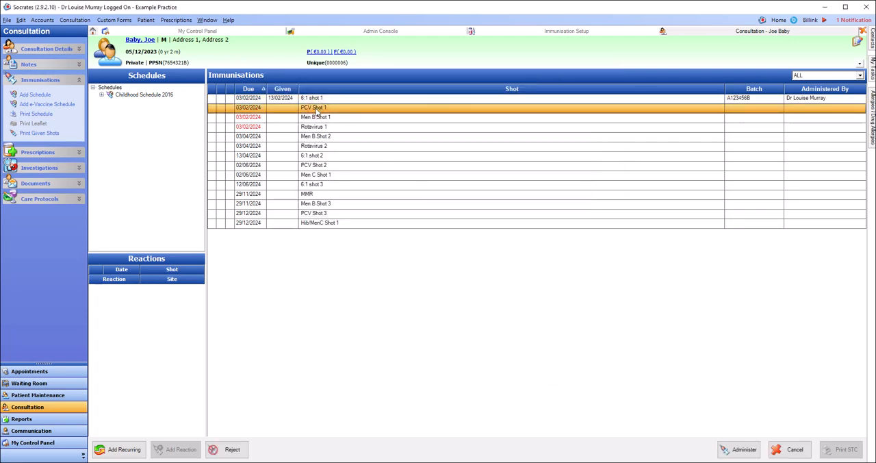
double_click(317, 110)
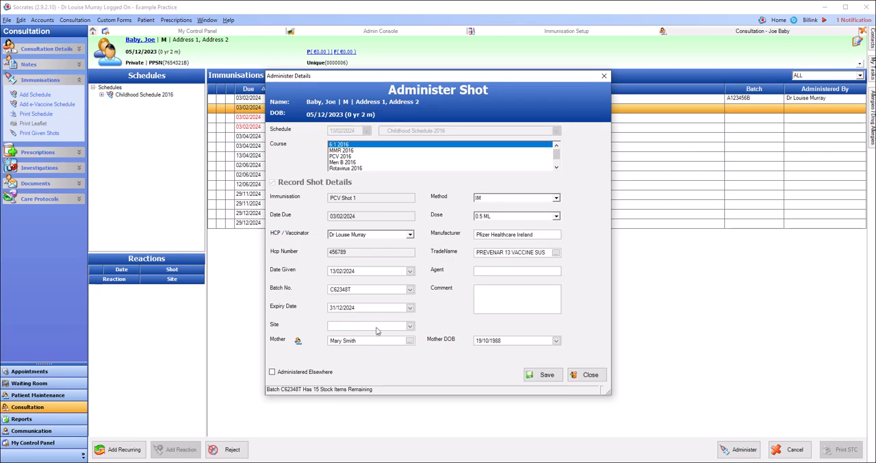
left_click(409, 328)
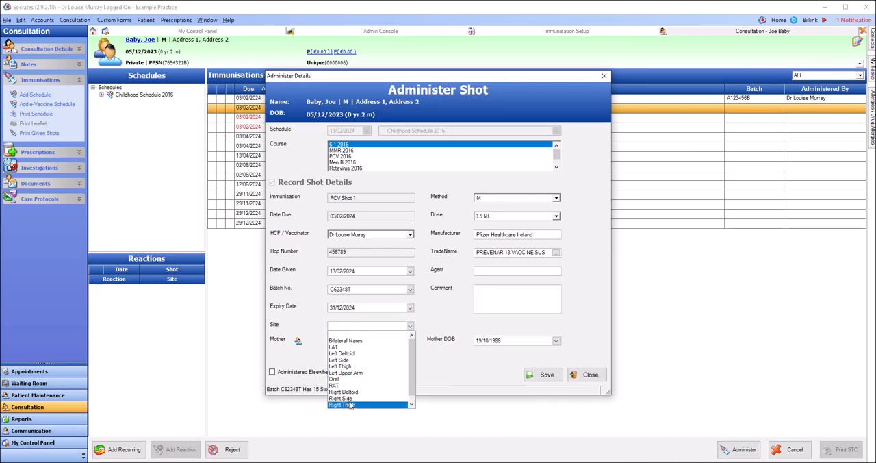
left_click(346, 367)
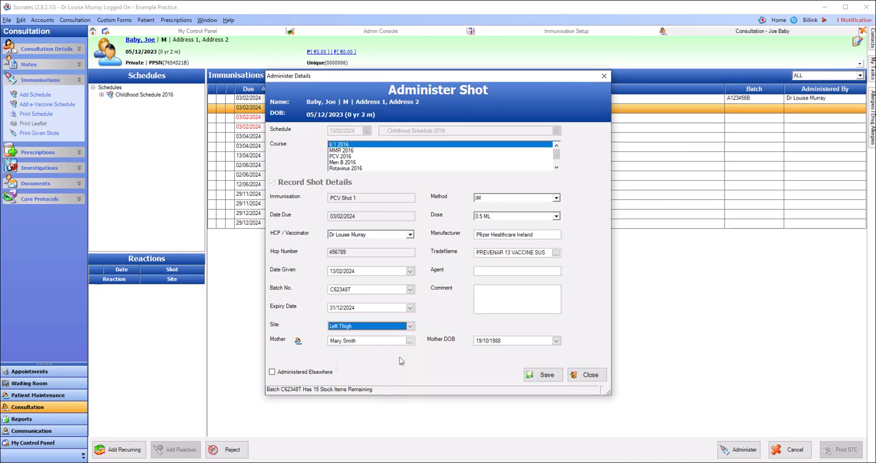
left_click(547, 379)
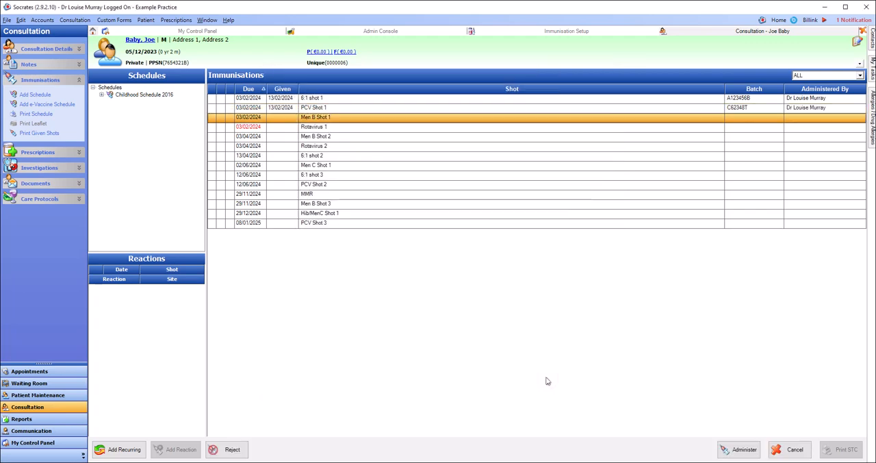
- Open Men B Shot 1 and enter batch number P0987654A, expiry date 31/07/2024 and site Left Thigh
double_click(311, 117)
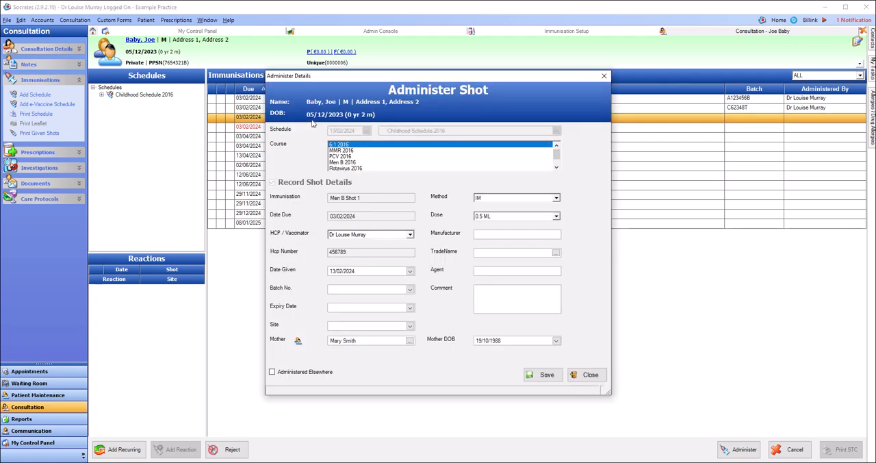
left_click(403, 292)
type("P0987654A")
left_click(409, 308)
left_click(406, 320)
left_click(406, 320)
left_click(407, 320)
left_click(406, 321)
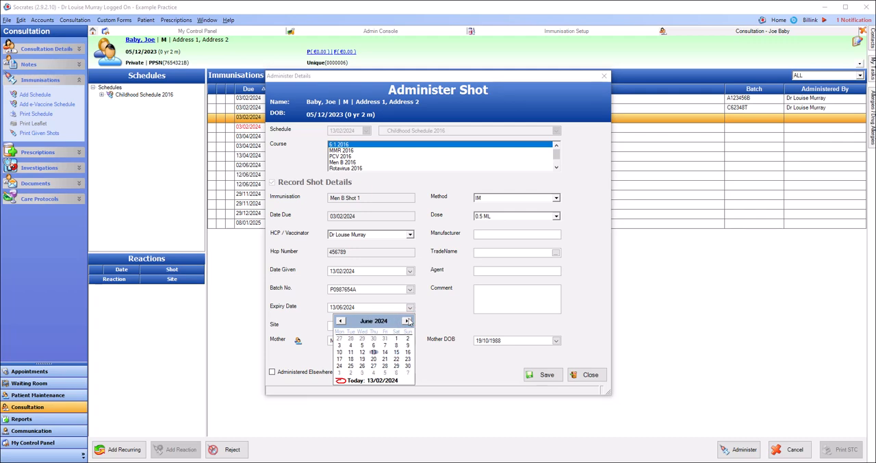
left_click(407, 321)
left_click(363, 373)
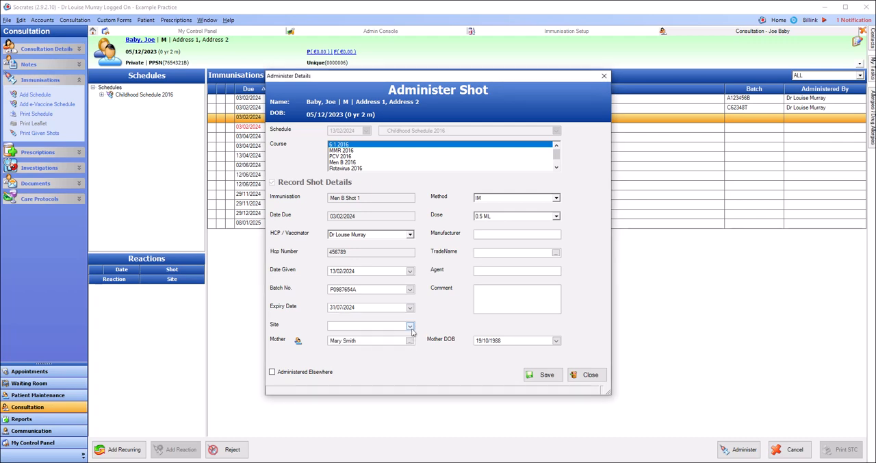
left_click(411, 326)
left_click(360, 367)
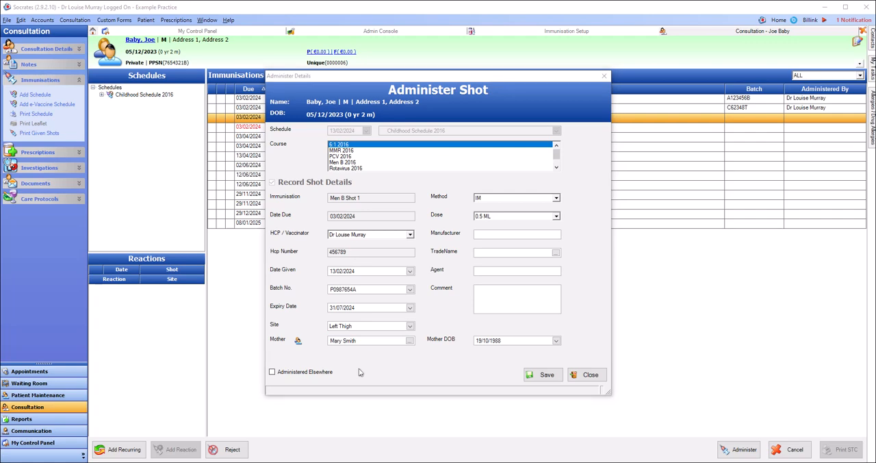
- Search the drugs for "bexs", choose BEXSERO PREFILLED SYRINGES as the trade name for Men B Shot 1 and save the shot
left_click(557, 253)
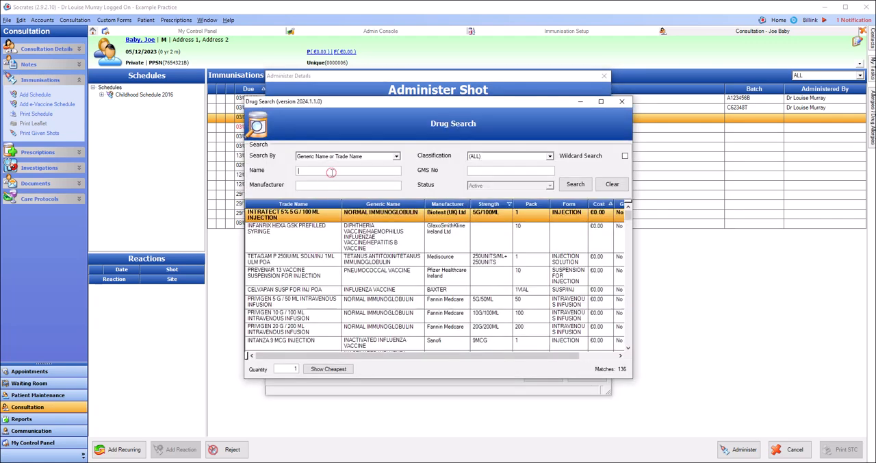
type("bexs")
key("Return")
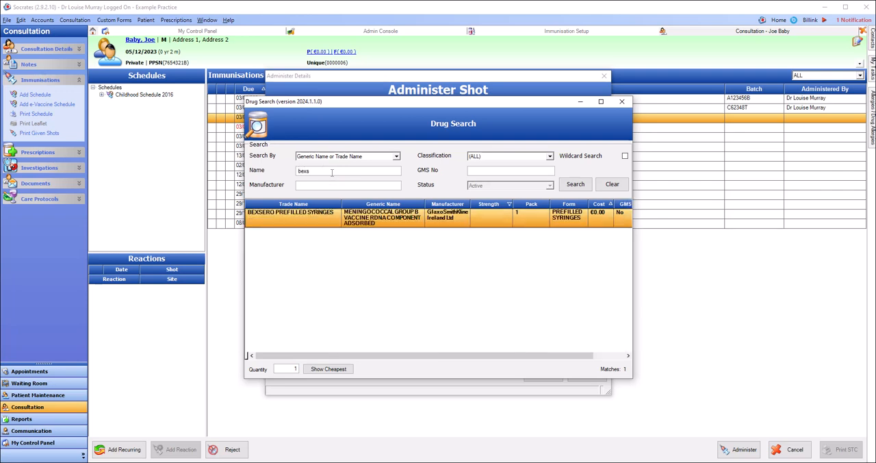
double_click(332, 219)
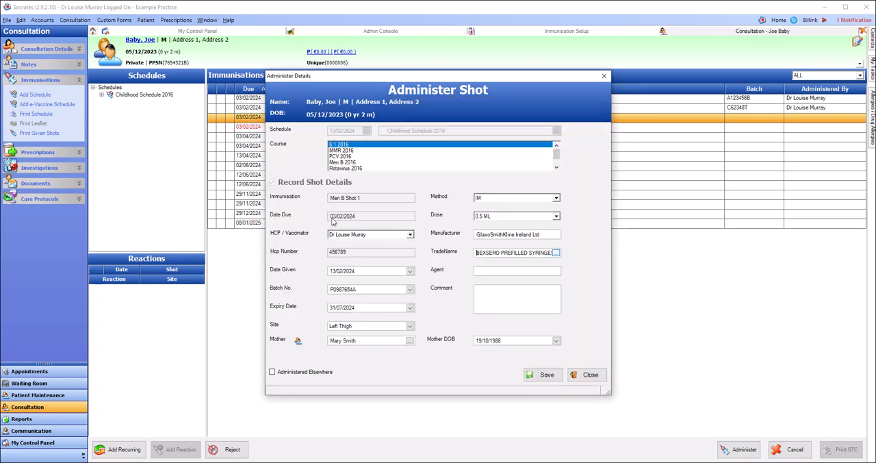
left_click(540, 376)
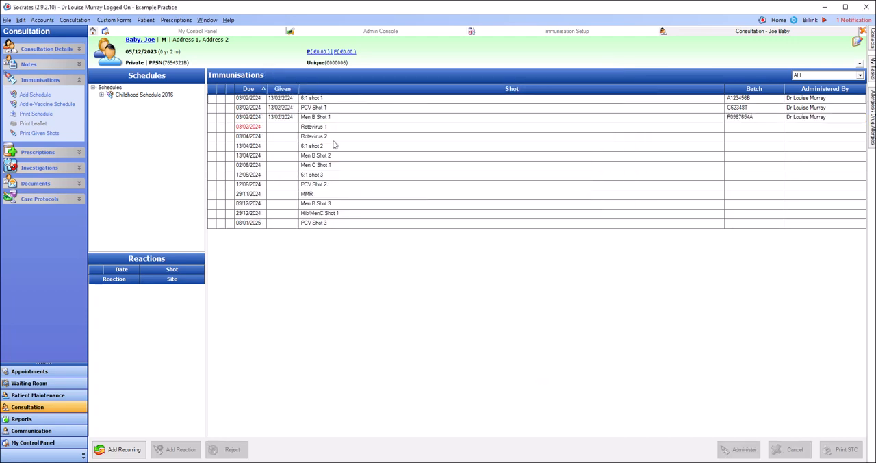
- Record Rotavirus 1 as given with the site Left Thigh and save the shot
left_click(321, 127)
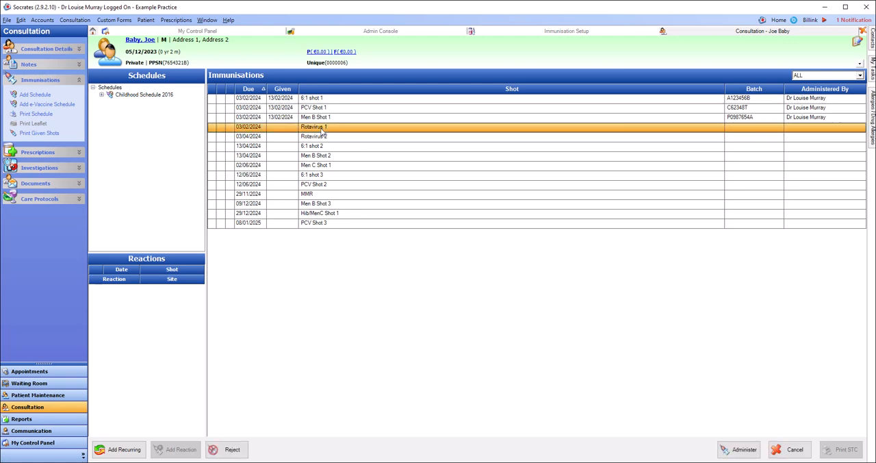
double_click(322, 127)
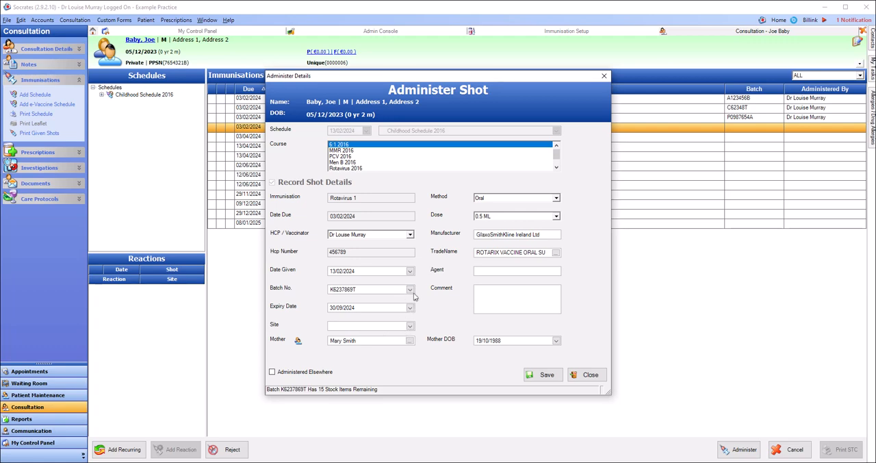
left_click(411, 290)
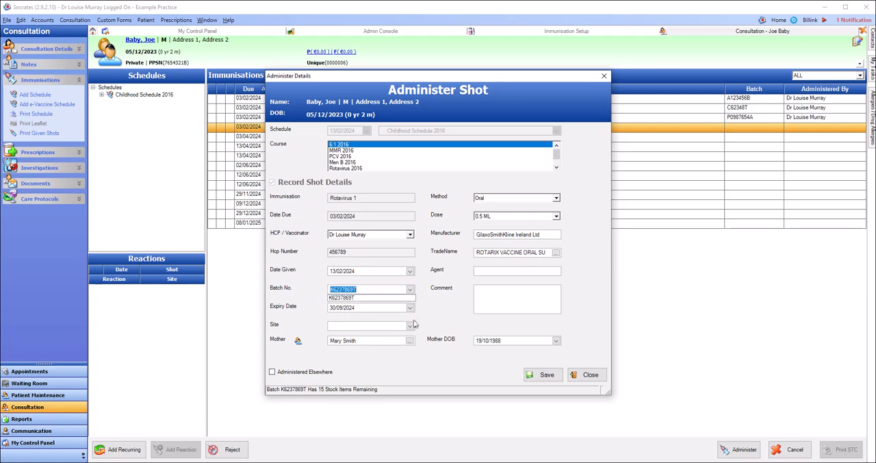
left_click(410, 326)
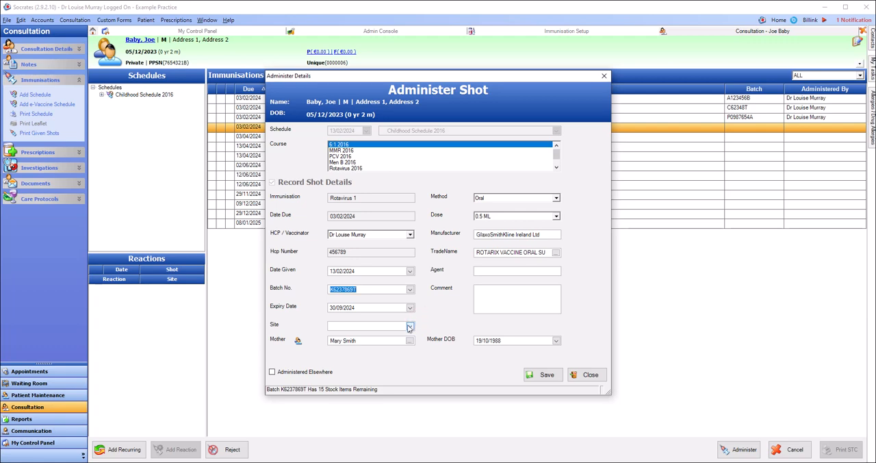
left_click(410, 326)
left_click(346, 366)
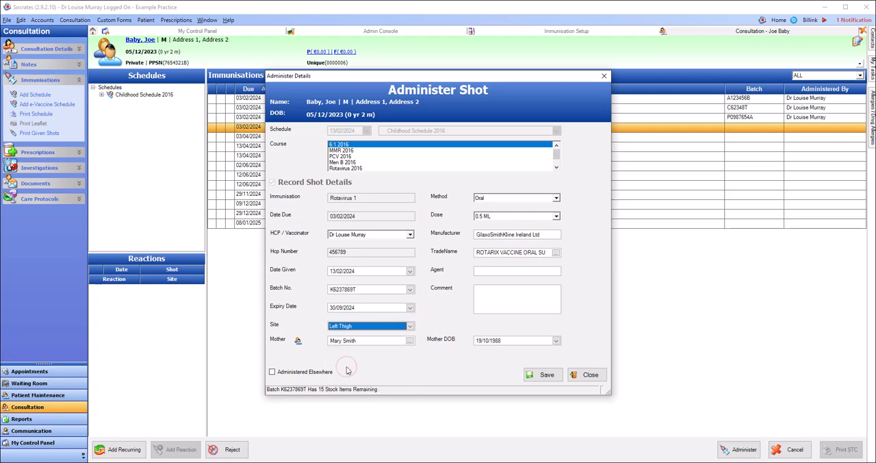
left_click(531, 373)
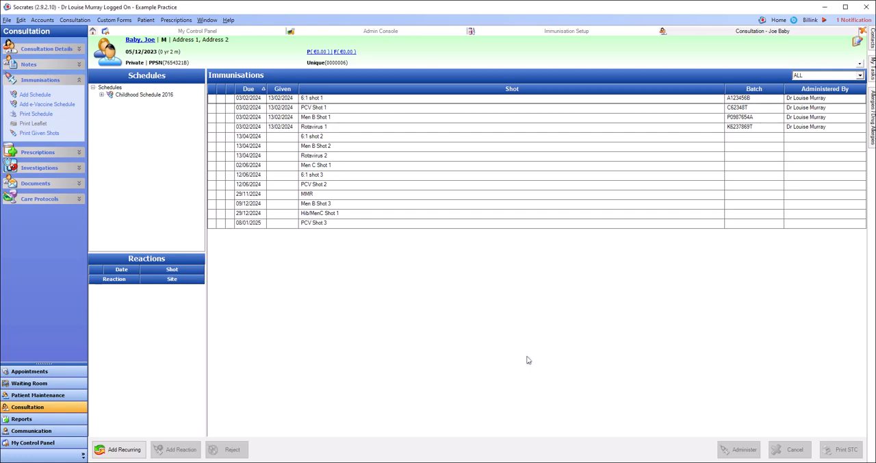
- Add the consultation note "Childhood shots given. First 4 shots." to the patient's record and save it
left_click(52, 65)
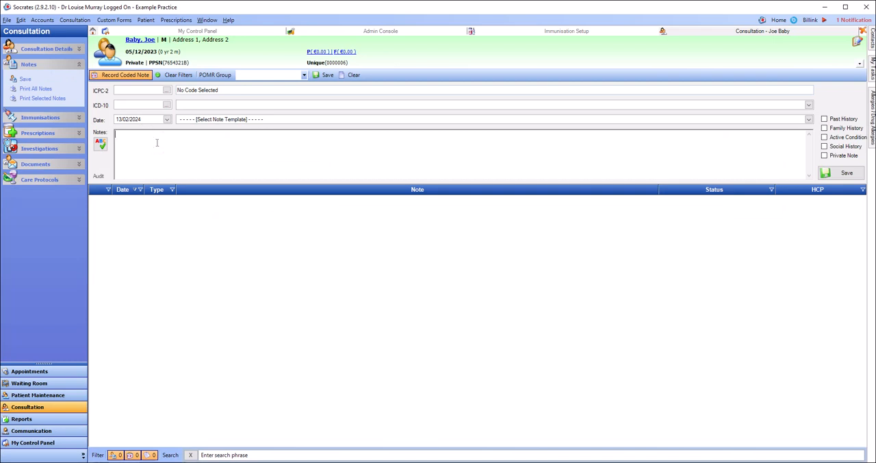
type("Childhood shots given. First 4 shots.")
left_click(833, 176)
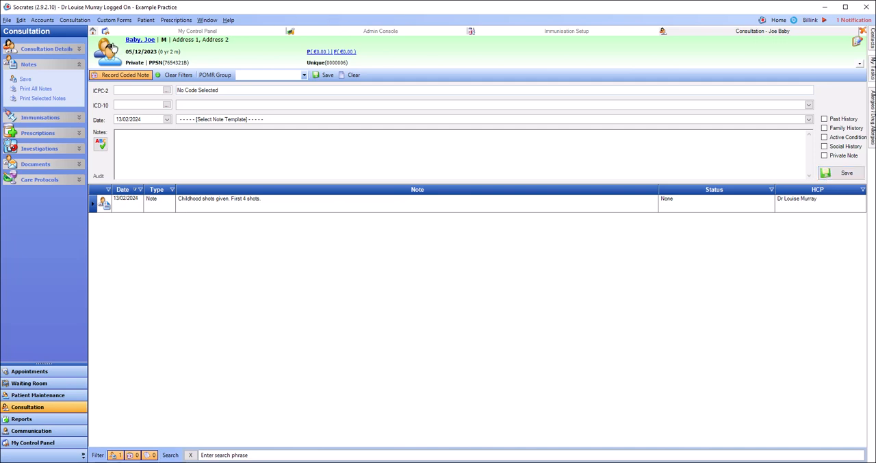
- Start a new reminder from the patient's consultation actions and set its reminder date to 13/04/2024
left_click(32, 53)
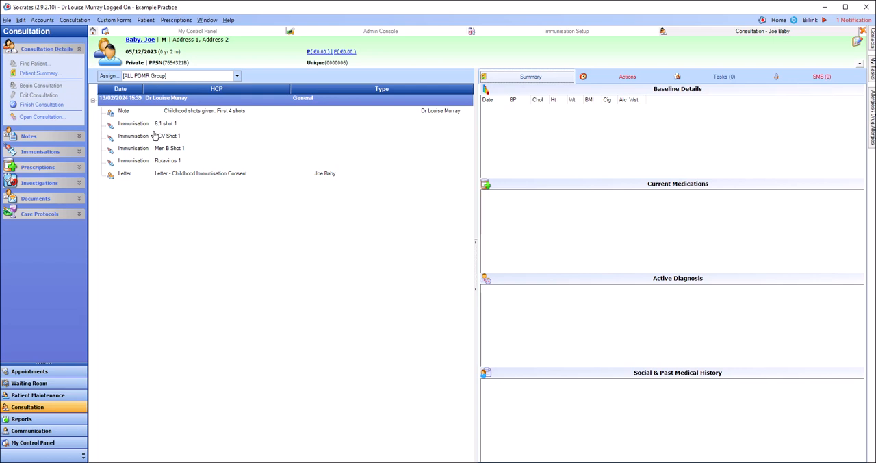
left_click(622, 77)
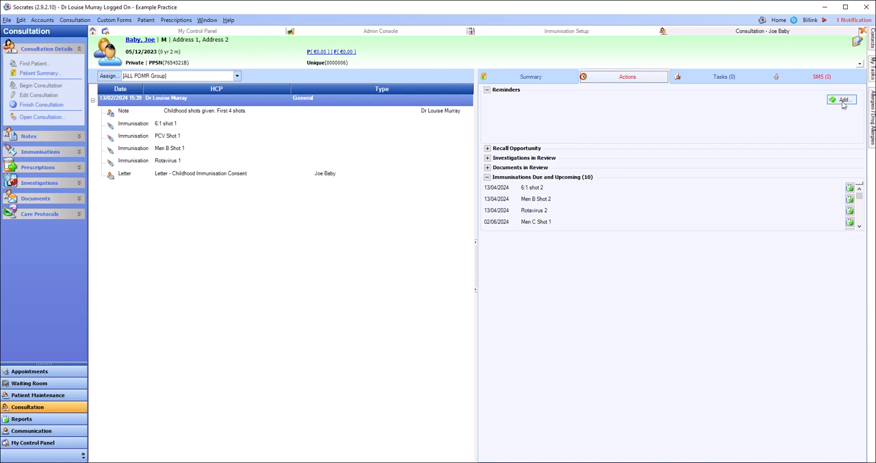
left_click(843, 102)
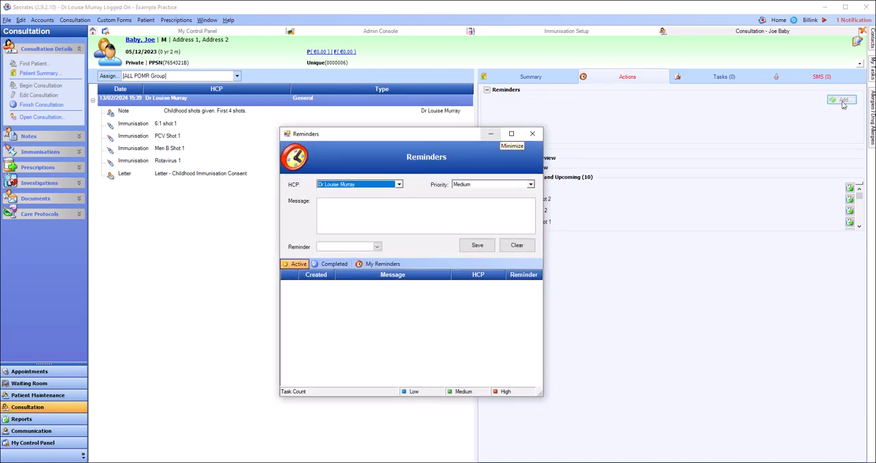
left_click(366, 213)
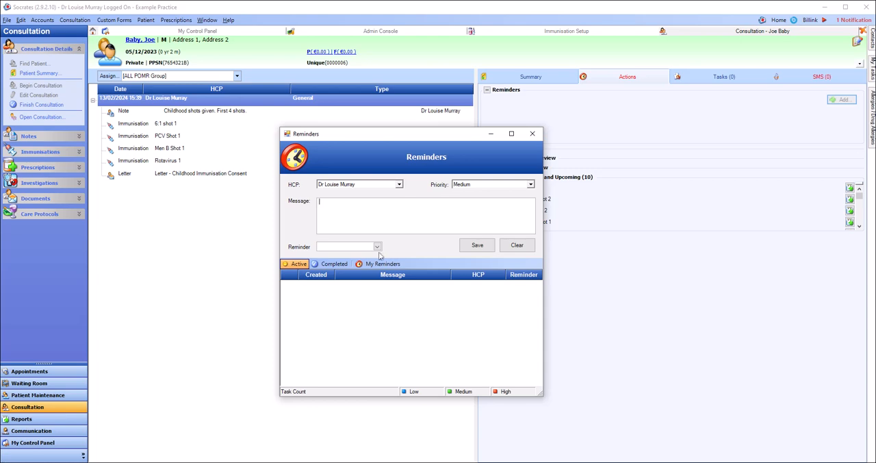
left_click(377, 247)
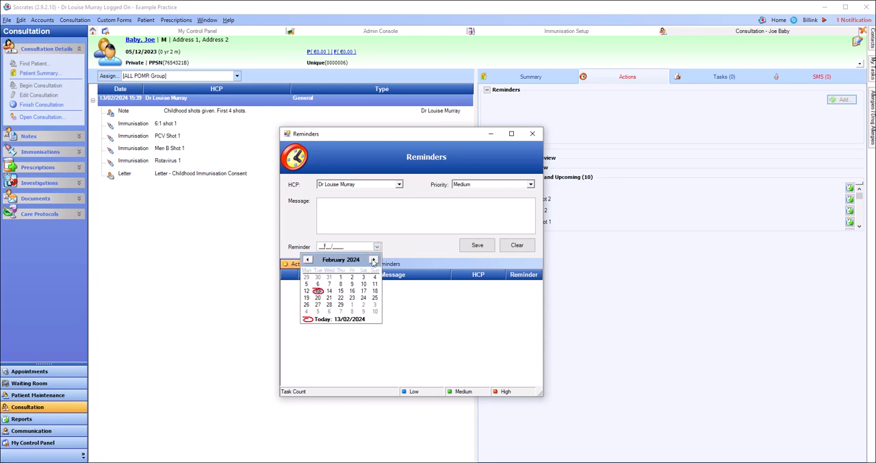
left_click(373, 260)
left_click(373, 260)
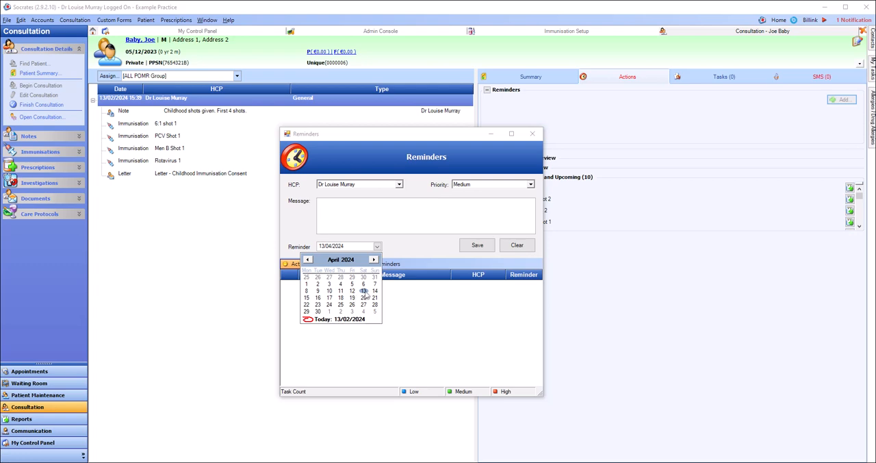
left_click(364, 290)
- Enter the reminder message "Vaccines Due", save the reminder and close the reminders window
left_click(365, 206)
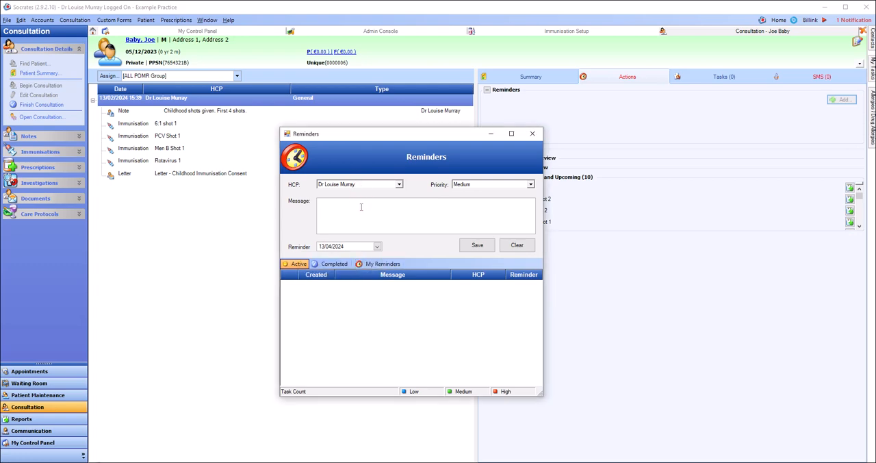
type("Vaccines Due")
left_click(478, 248)
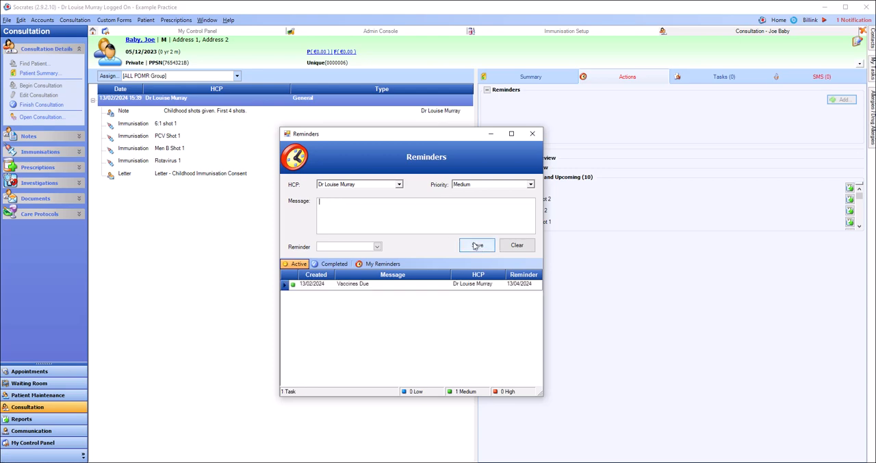
left_click(539, 135)
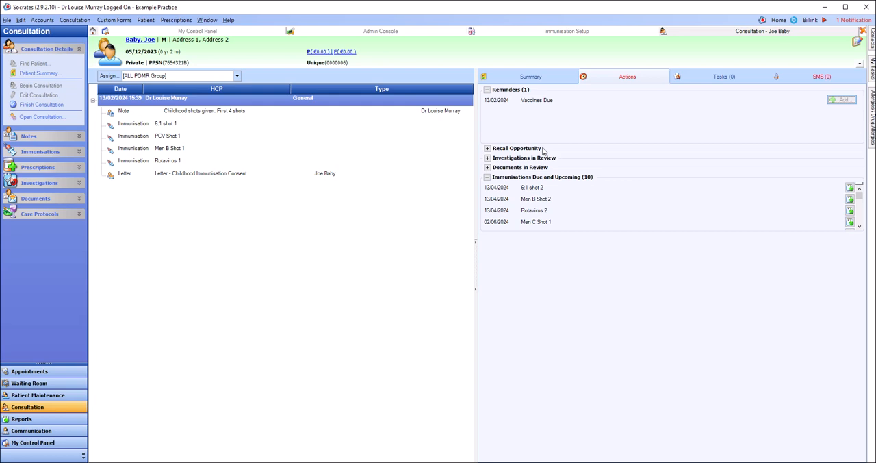
- Reopen the Vaccines Due reminder, mark it as complete and close the reminders window
double_click(539, 102)
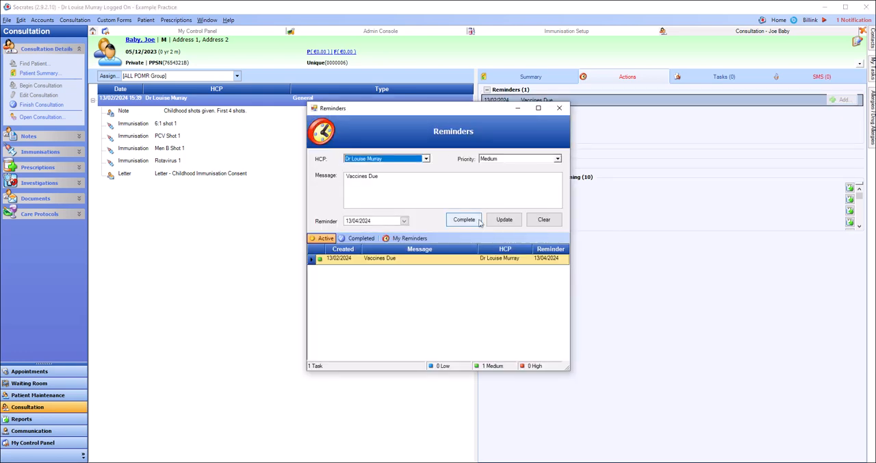
left_click(464, 221)
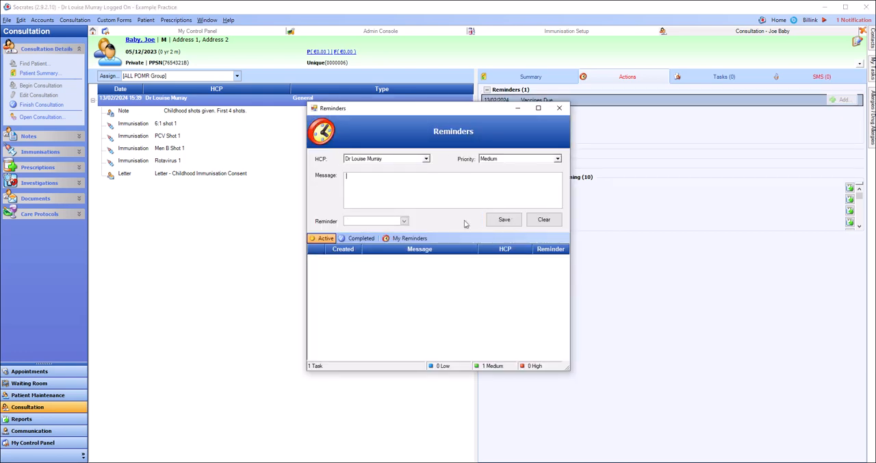
left_click(560, 109)
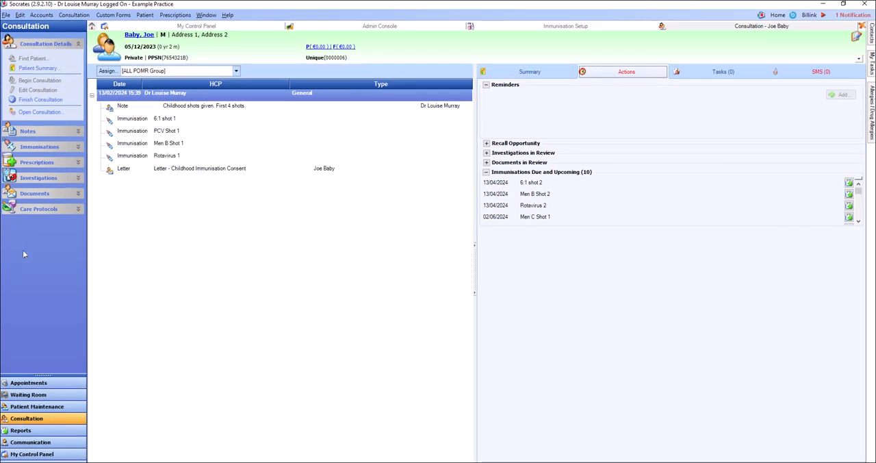
- Search the standard immunisation reports for "child" and open the Childhood Immunisations report
left_click(33, 432)
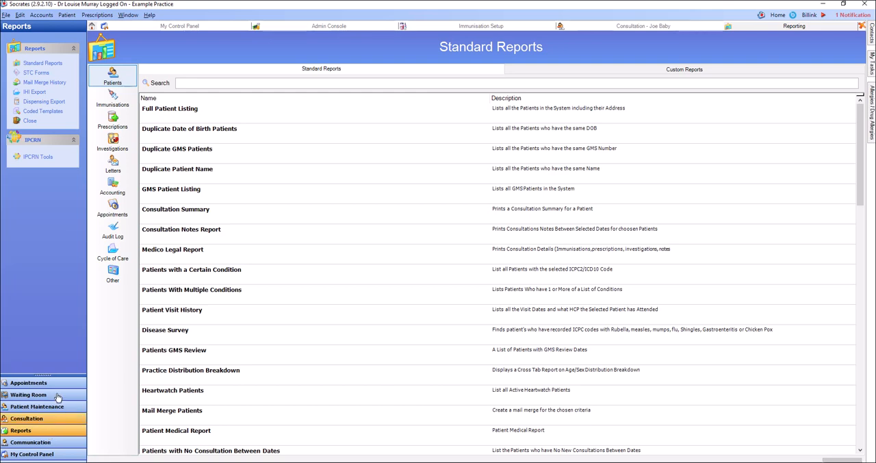
left_click(114, 102)
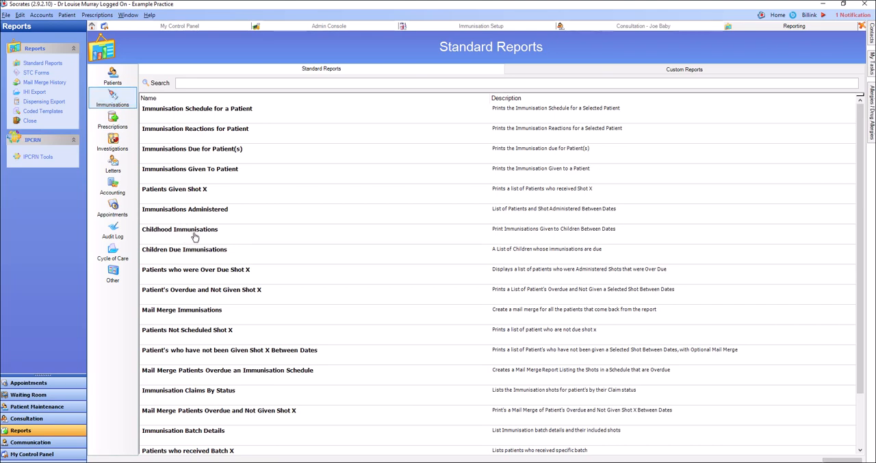
left_click(216, 83)
type("chi")
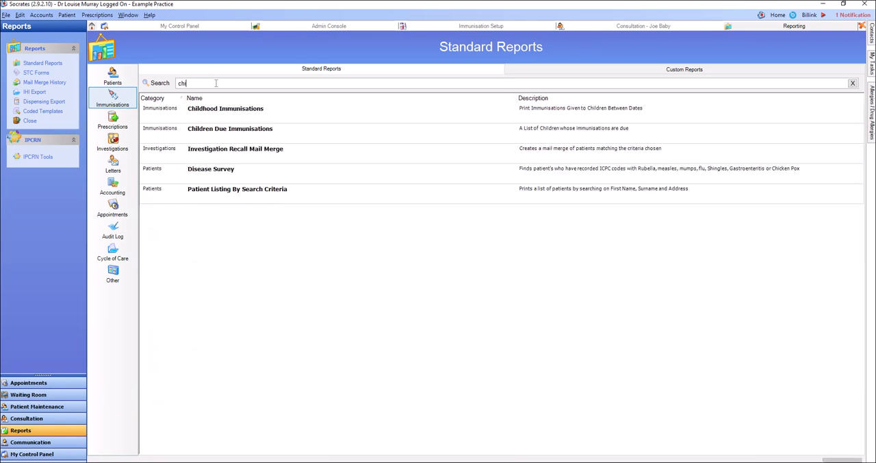
type("ld")
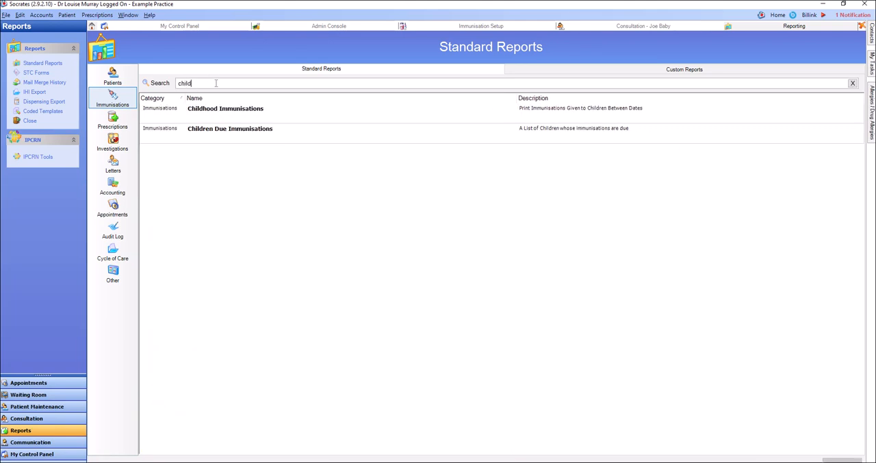
double_click(193, 111)
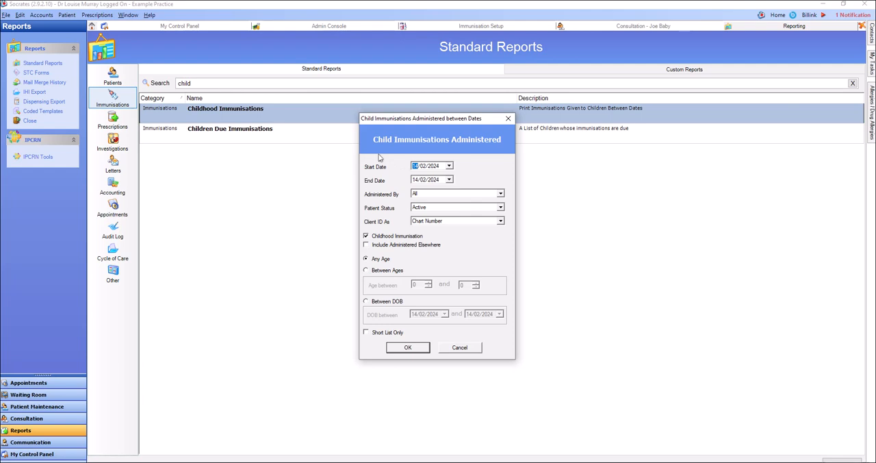
- Run the child immunisations report with start date 01/02/2024 and end date 29/02/2024
type("01")
left_click(450, 180)
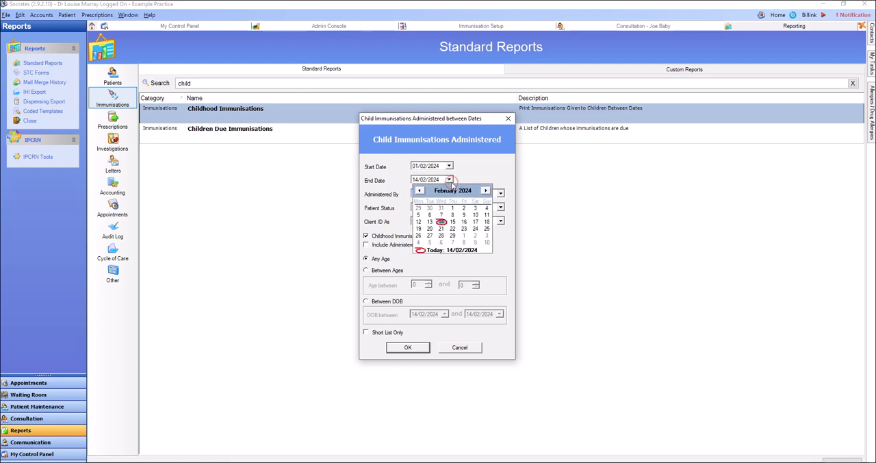
left_click(454, 238)
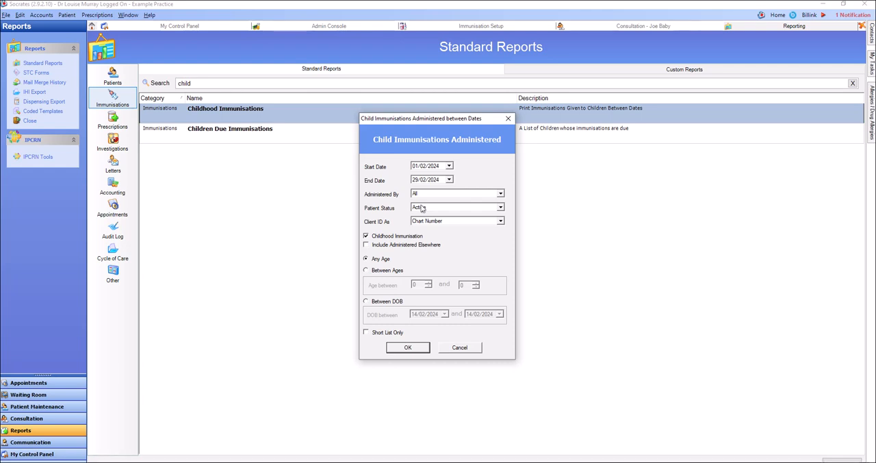
left_click(408, 348)
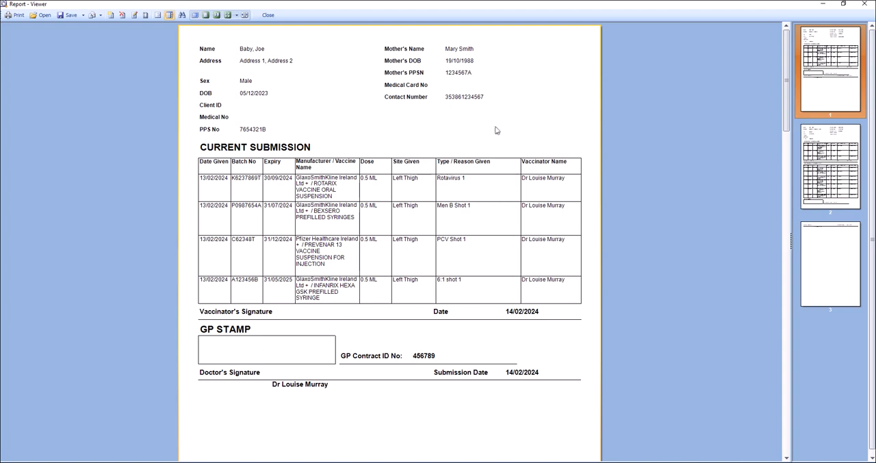
- Review the report pages, examining each child's details and the current and previously submitted shots
scroll(442, 287, "down", 10)
scroll(442, 288, "down", 5)
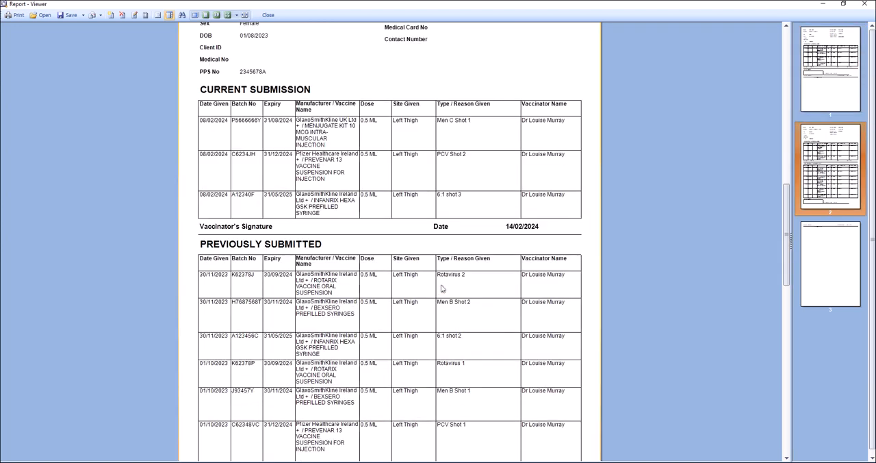
scroll(443, 288, "up", 20)
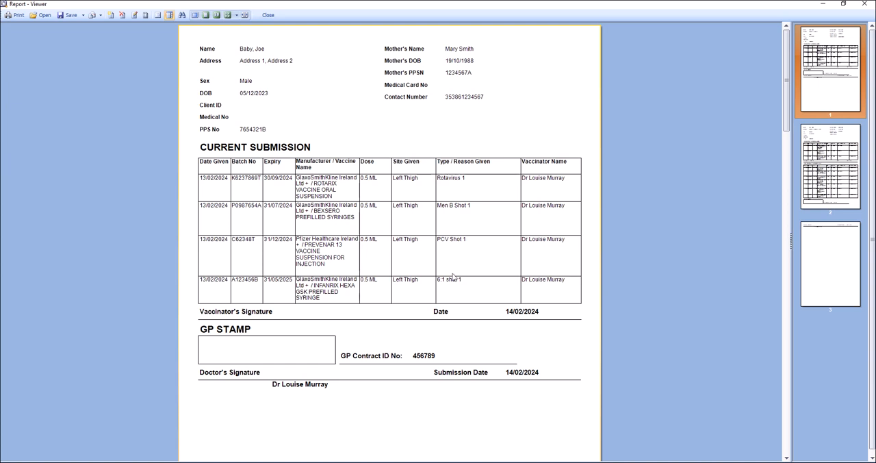
scroll(482, 267, "down", 7)
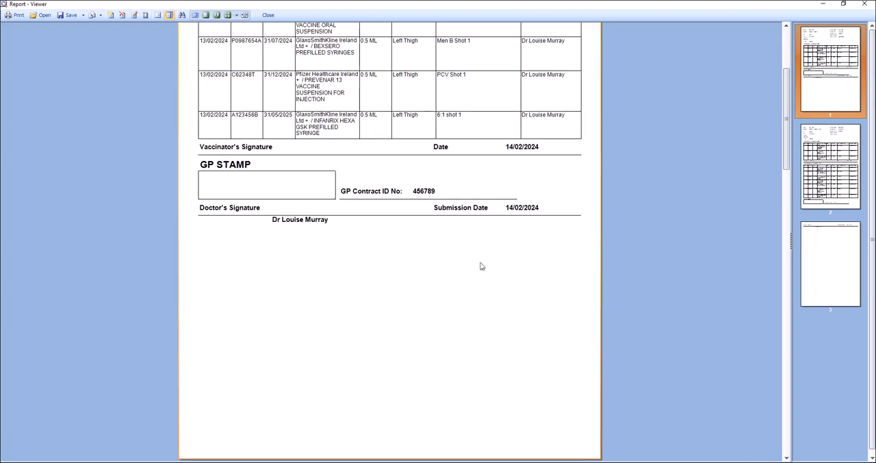
scroll(482, 253, "down", 4)
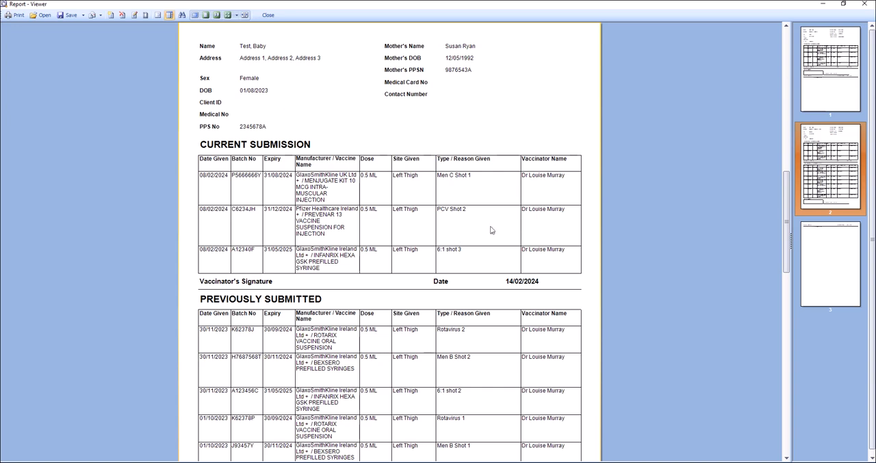
scroll(455, 266, "down", 2)
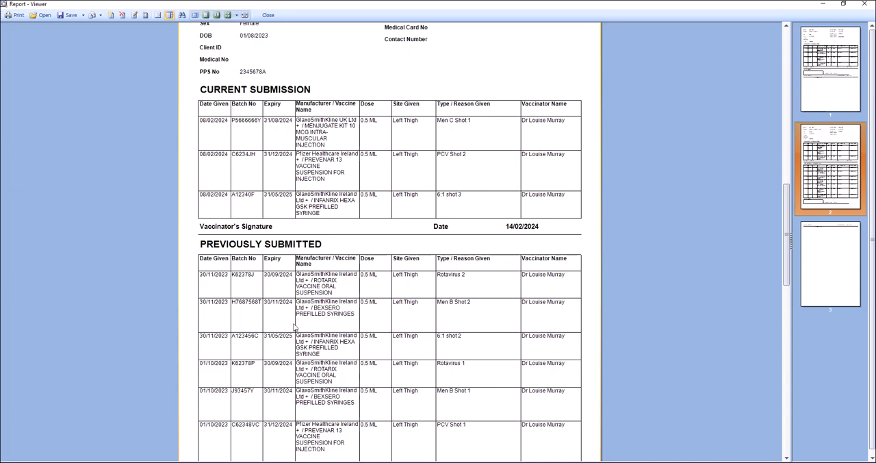
- Look over the remaining report pages, check the print options without printing, and close the childhood immunisations report
scroll(320, 339, "down", 2)
scroll(322, 337, "down", 4)
scroll(326, 331, "up", 20)
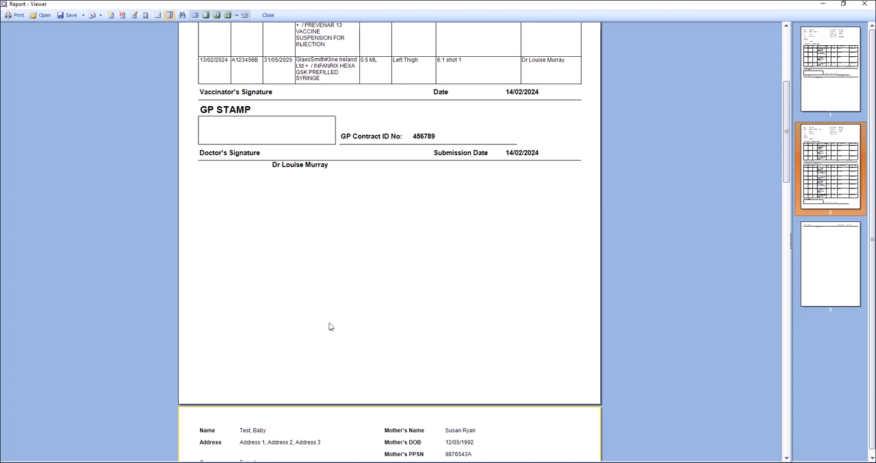
scroll(318, 312, "up", 10)
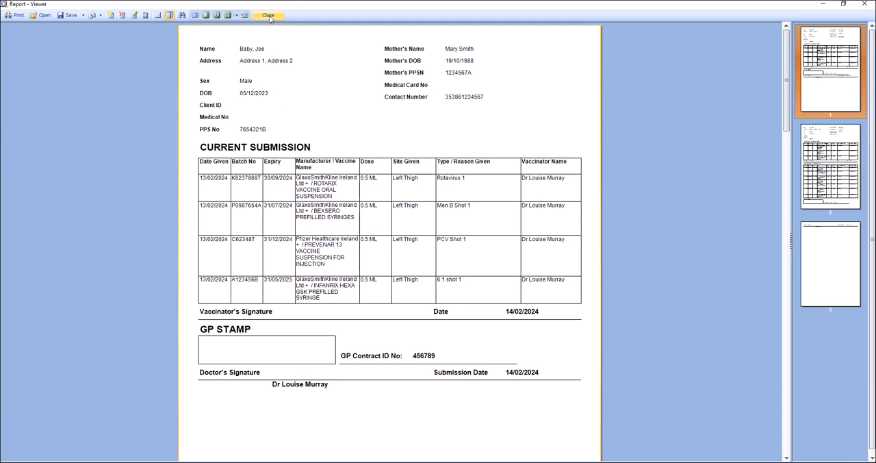
left_click(16, 17)
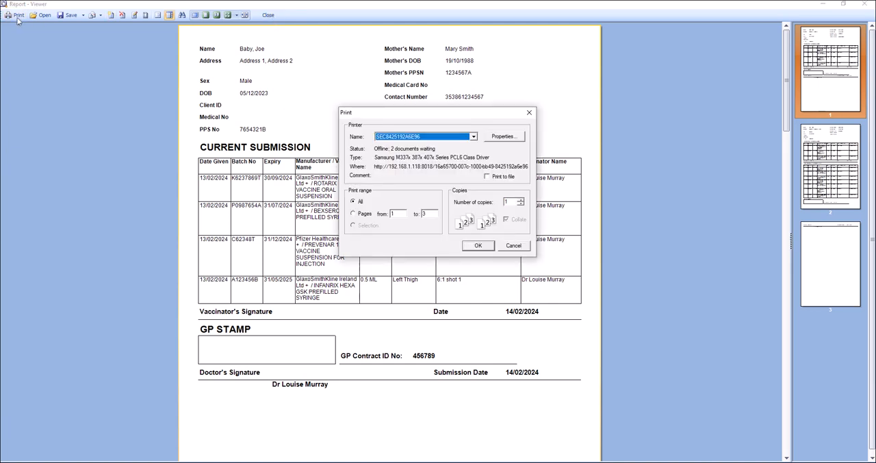
left_click(529, 112)
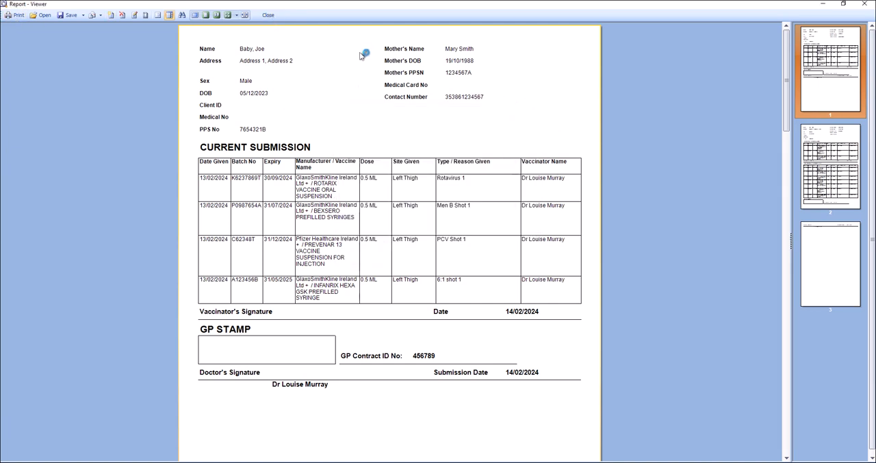
left_click(268, 15)
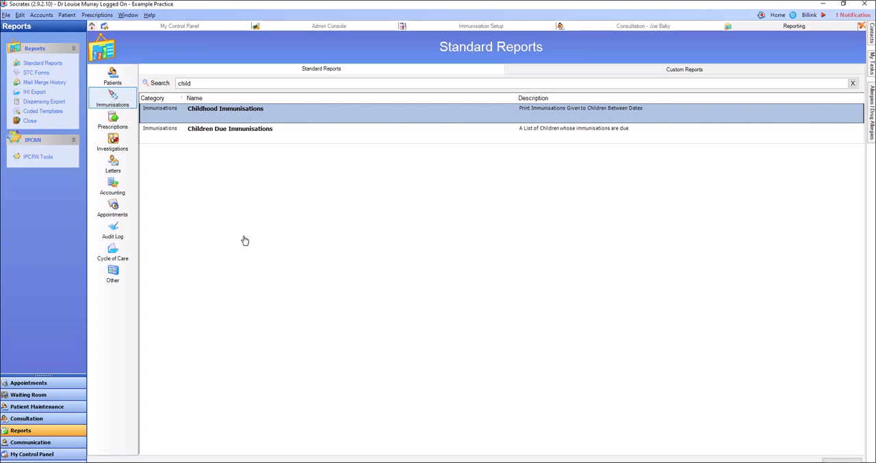
- Open immunisation claim tracking and save the 6:1 shot 1 given on 13/02/2024 with claim status Sent
left_click(40, 454)
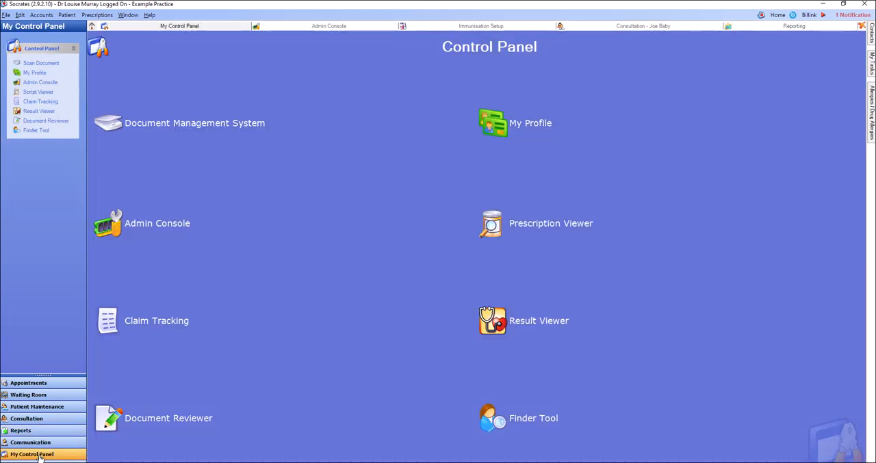
left_click(132, 320)
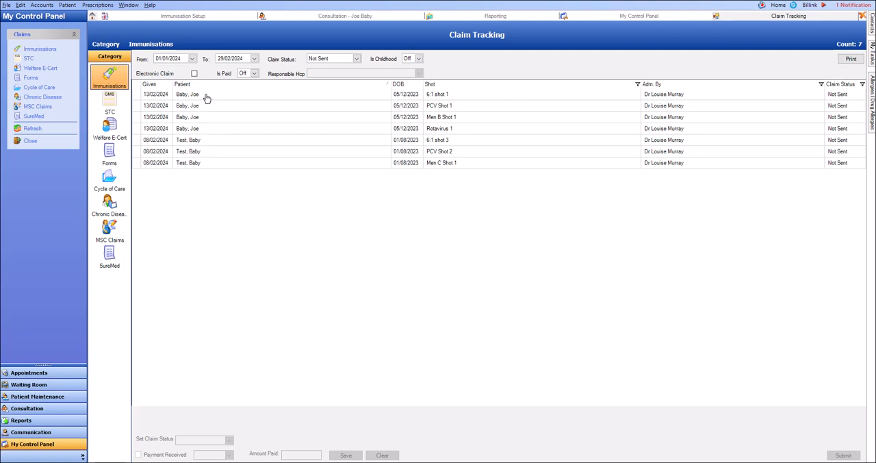
left_click_drag(206, 100, 203, 141)
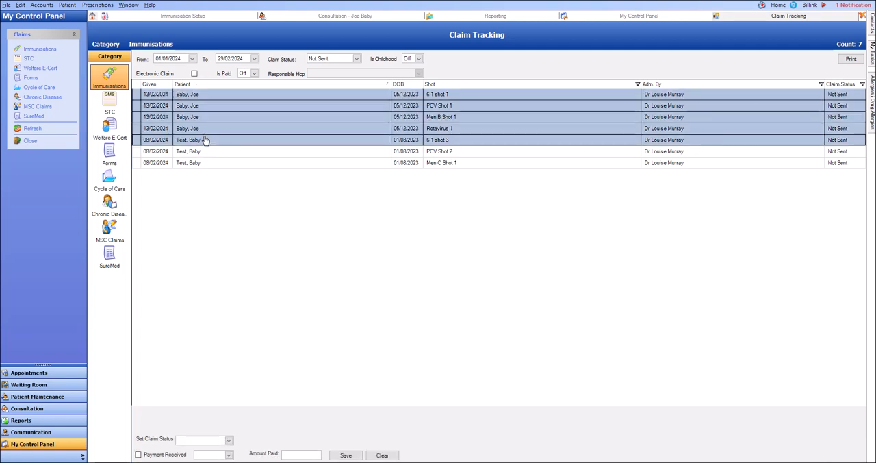
left_click(192, 96)
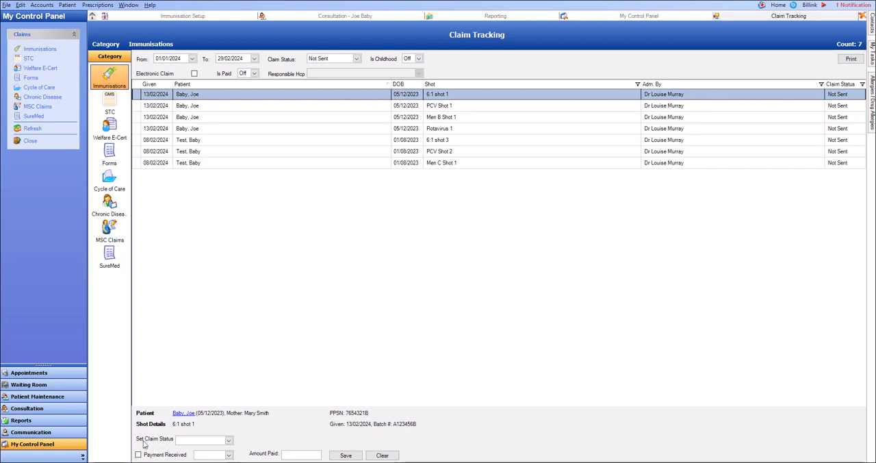
left_click(193, 443)
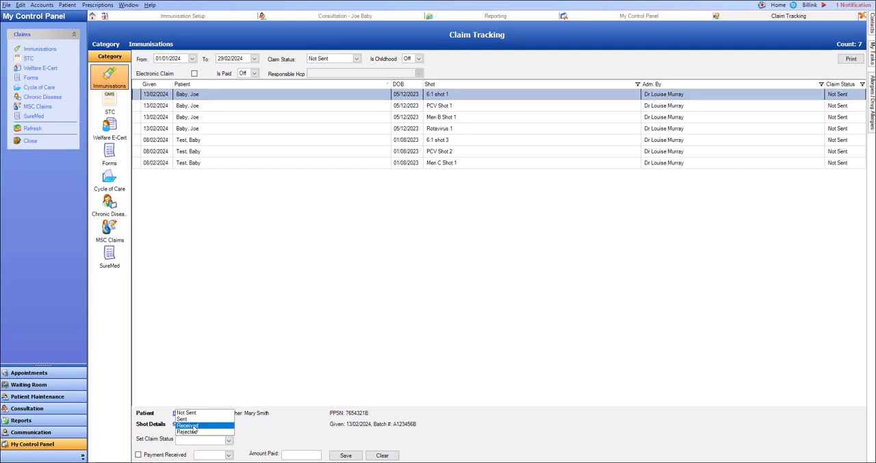
left_click(185, 418)
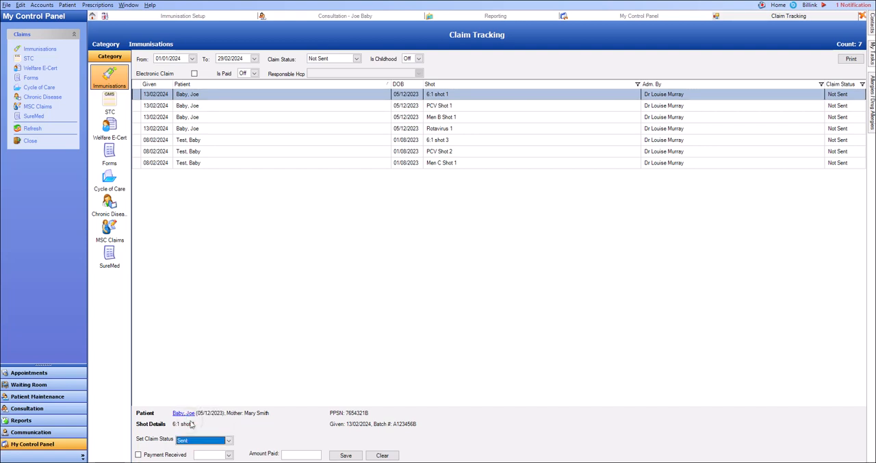
left_click(353, 456)
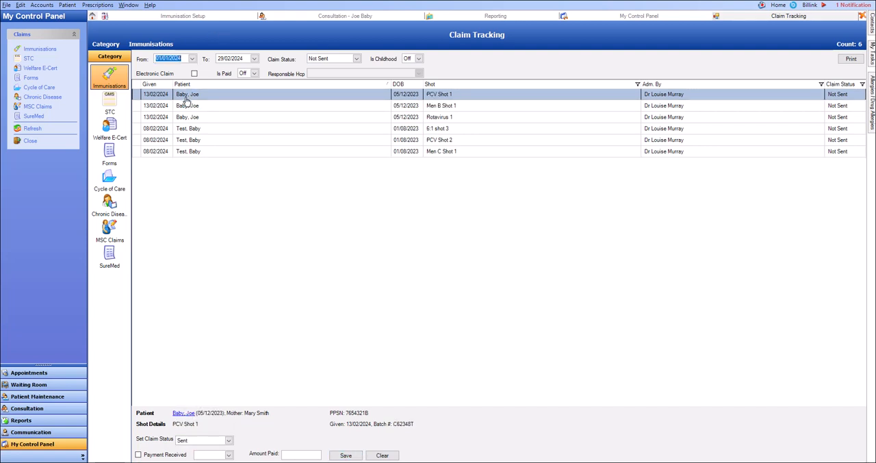
- Select all remaining unsent immunisation shots and apply the Sent claim status to them as a batch
left_click_drag(183, 97, 184, 155)
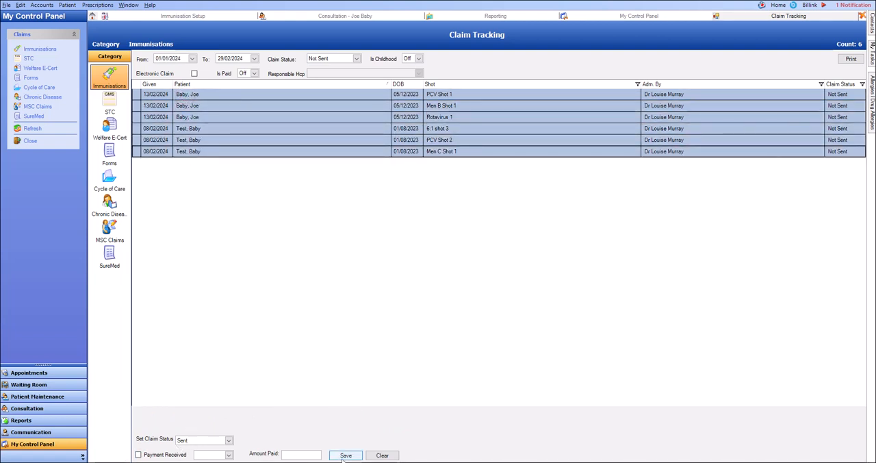
left_click(345, 455)
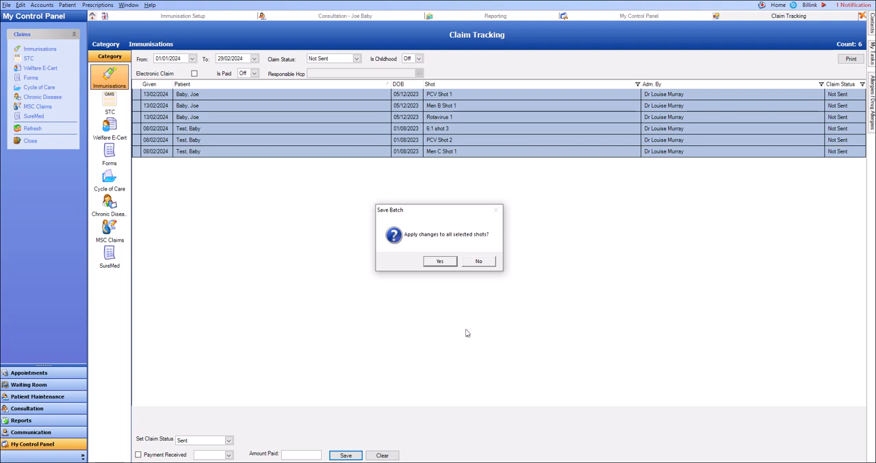
left_click(438, 262)
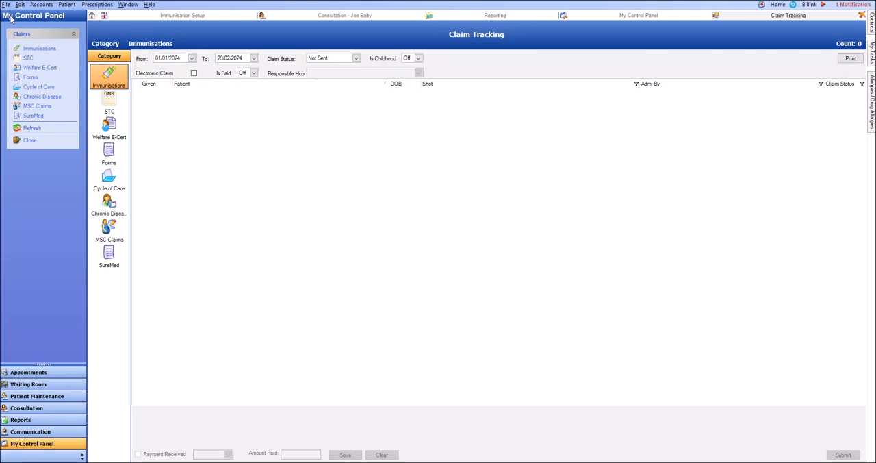
- Filter the immunisation claims to status Sent with a from date of 01/11/2023
left_click(325, 59)
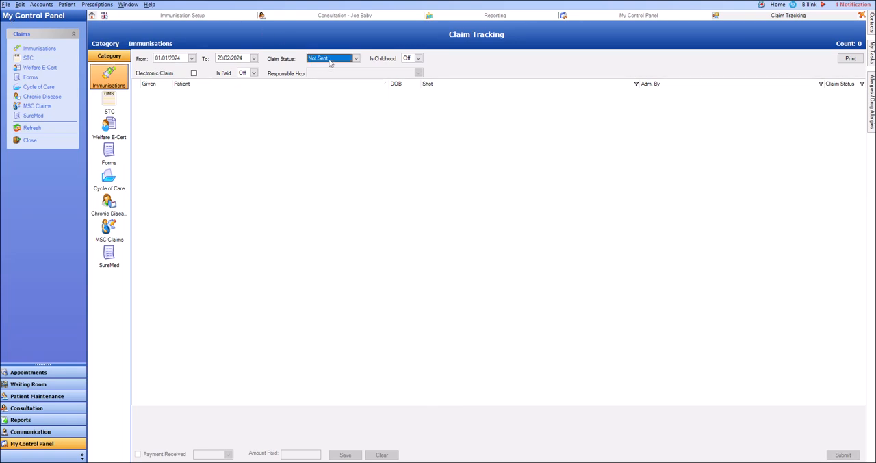
left_click(324, 79)
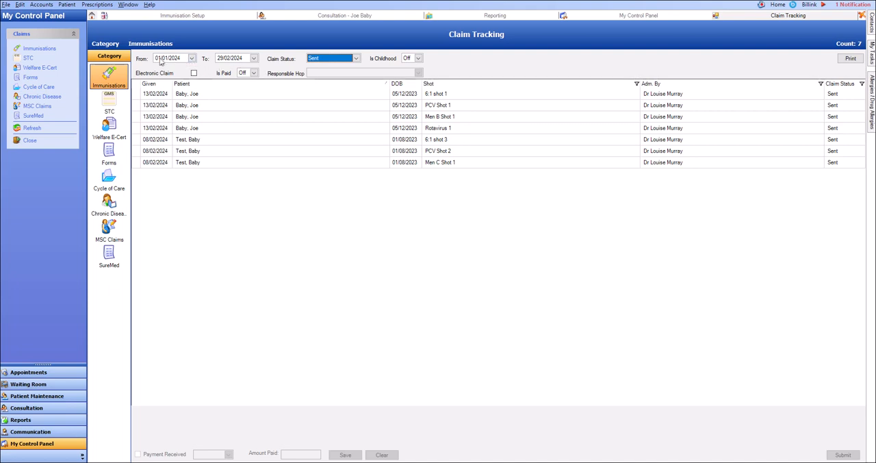
left_click(192, 59)
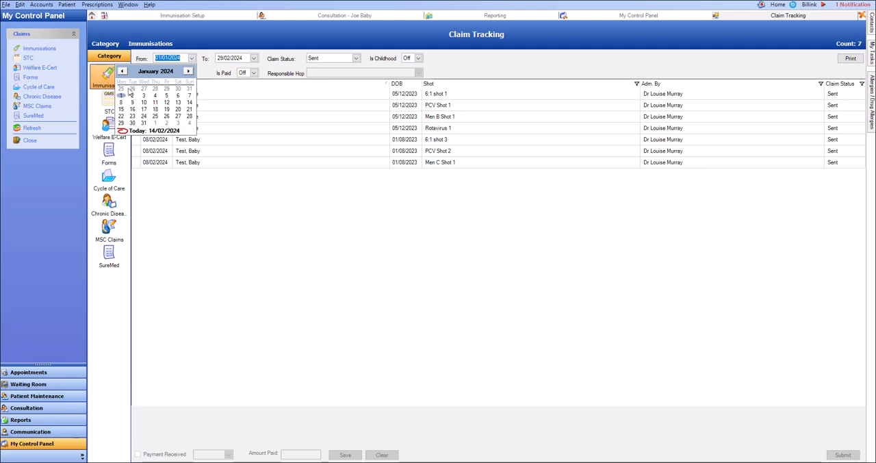
left_click(122, 72)
left_click(122, 71)
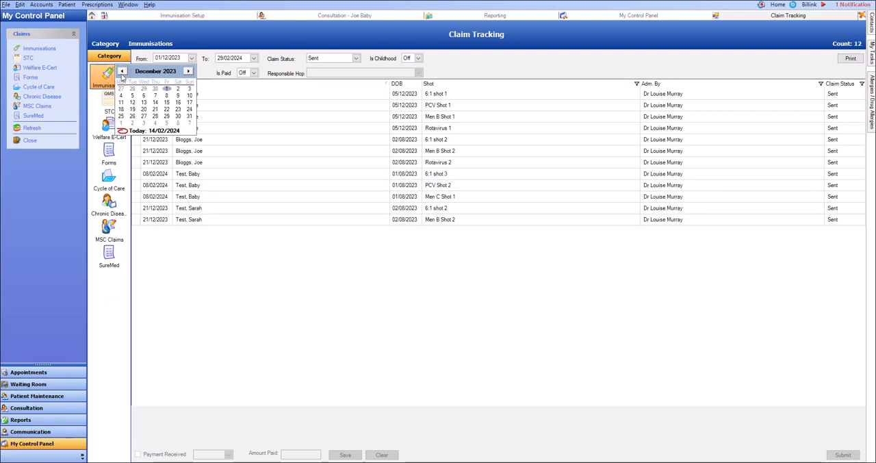
left_click(284, 311)
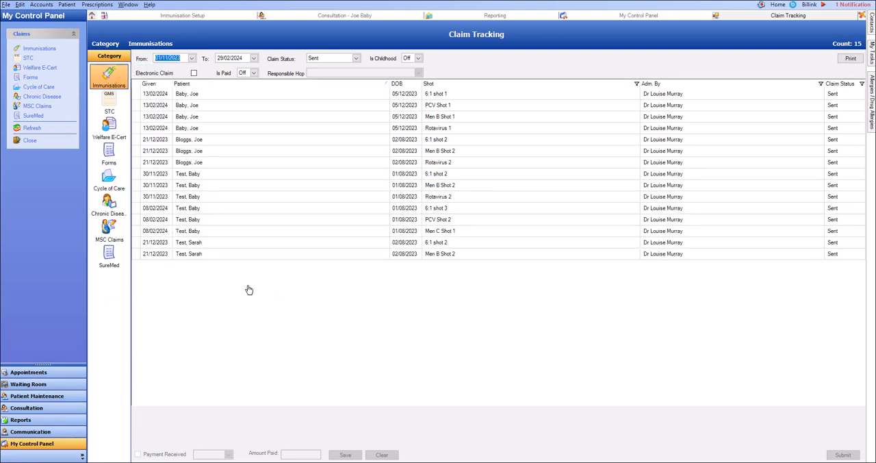
- Save the last-listed patient's 6:1 shot 2 from 21/12/2023 as Received, with payment received on 31/01/2024
left_click(196, 246)
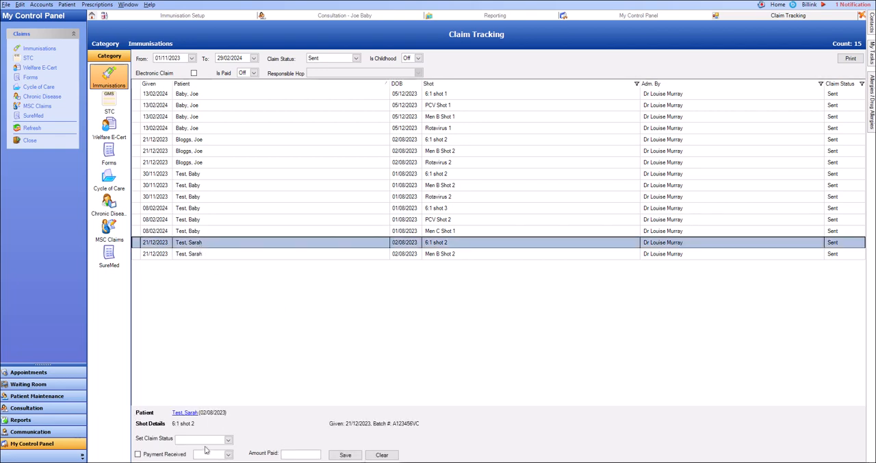
left_click(197, 439)
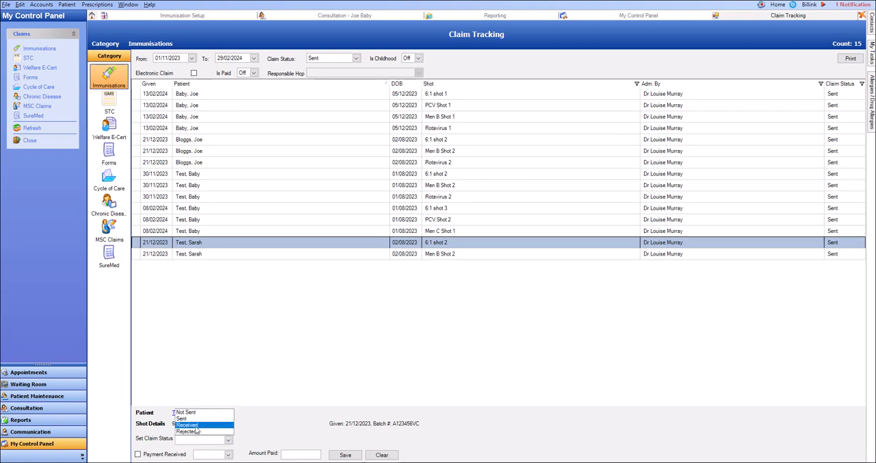
left_click(196, 424)
left_click(146, 456)
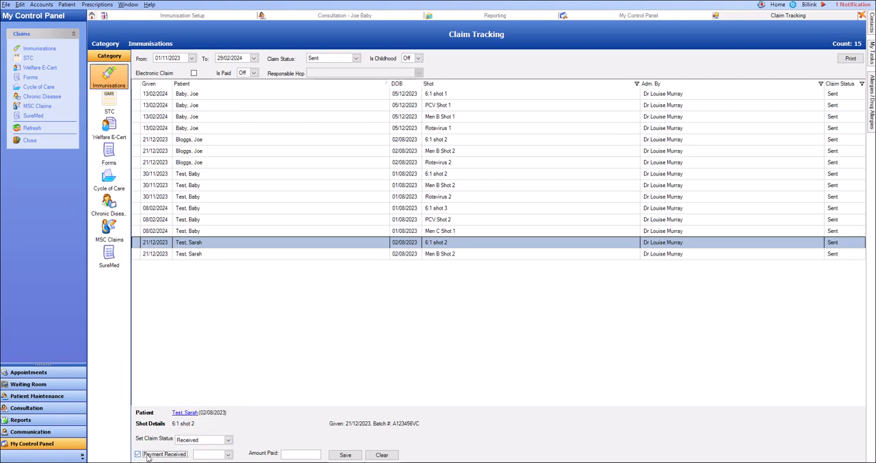
left_click(228, 454)
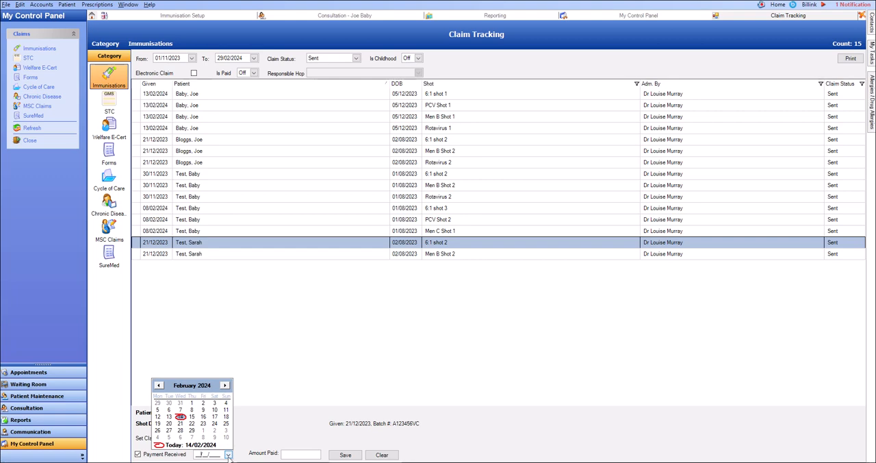
left_click(157, 387)
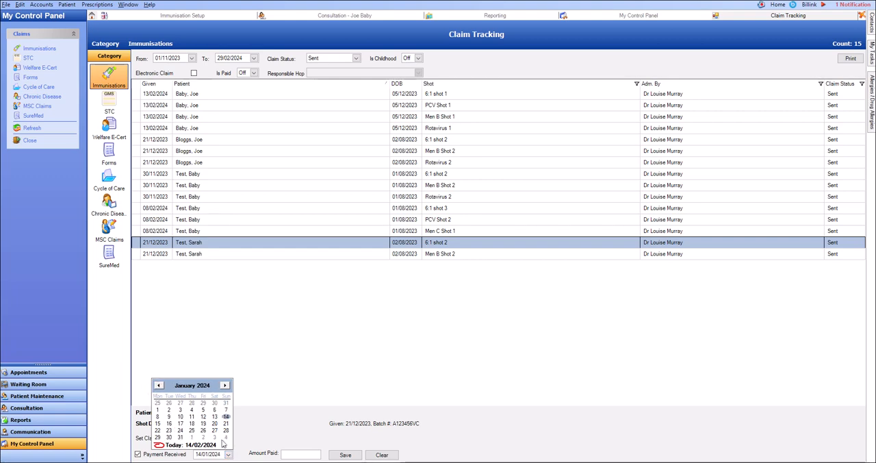
left_click(180, 437)
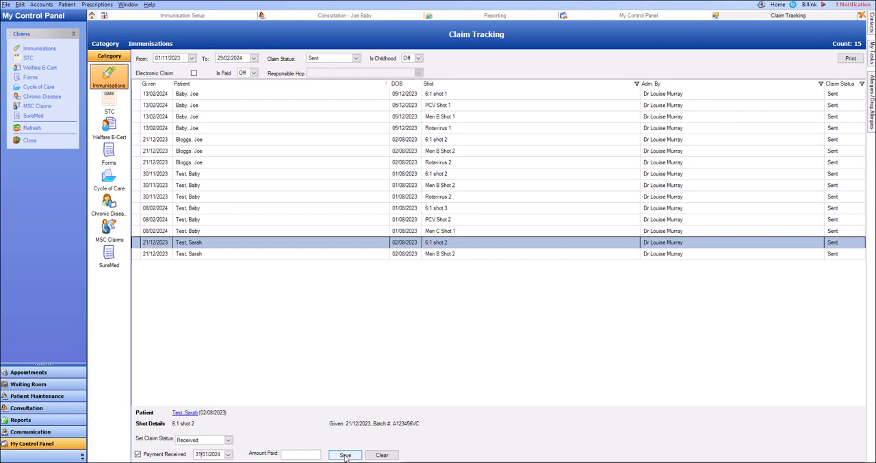
left_click(345, 455)
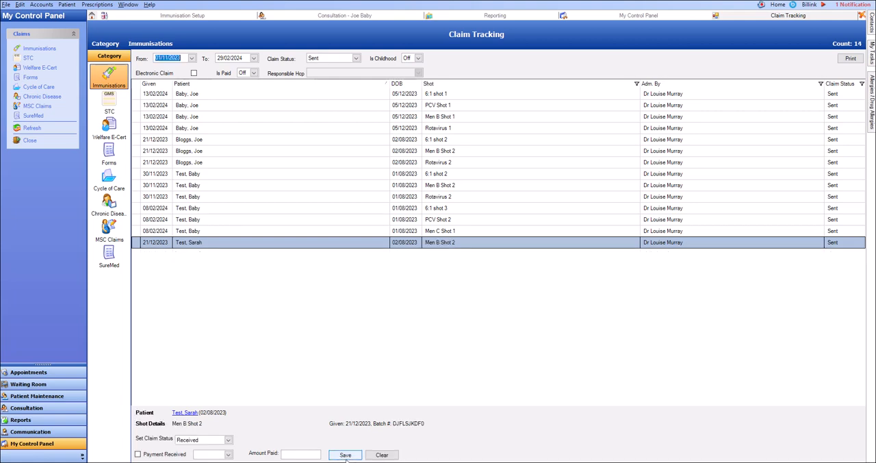
left_click(347, 60)
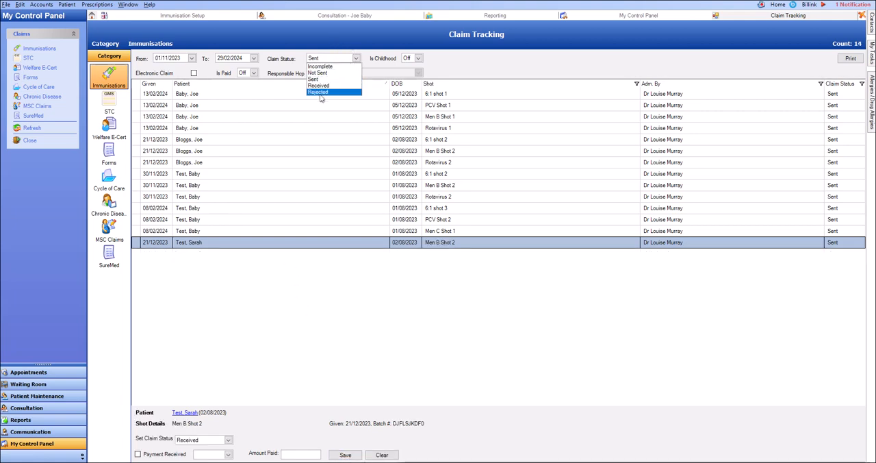
left_click(288, 292)
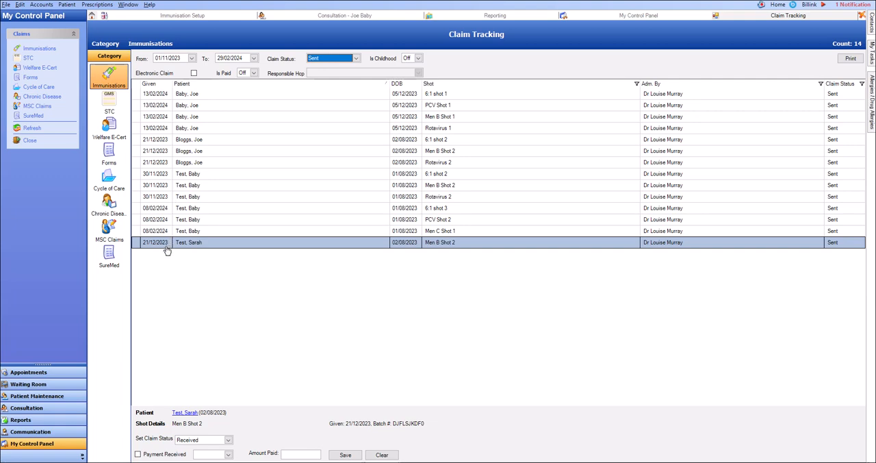
- Batch-save all Sent shots given on 30/11/2023 and 21/12/2023 as Received, with payment received on 31/01/2024
left_click(189, 208, "ctrl")
left_click(185, 247)
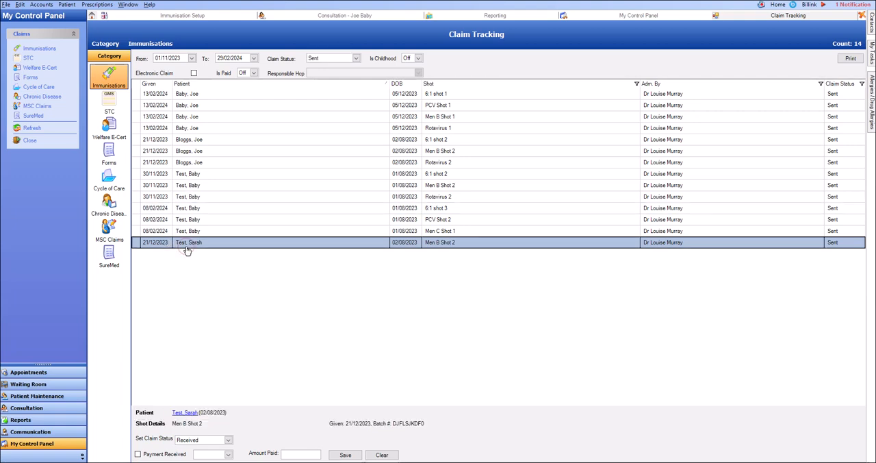
left_click_drag(183, 199, 190, 143)
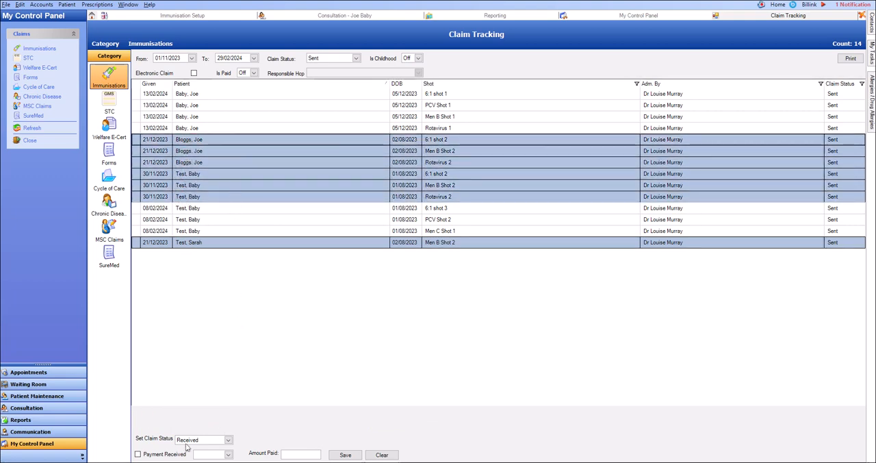
left_click(153, 455)
left_click(228, 455)
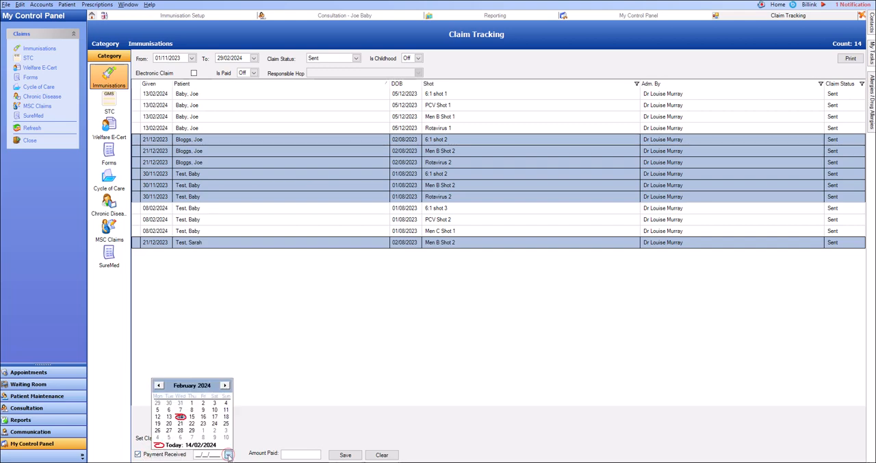
left_click(158, 385)
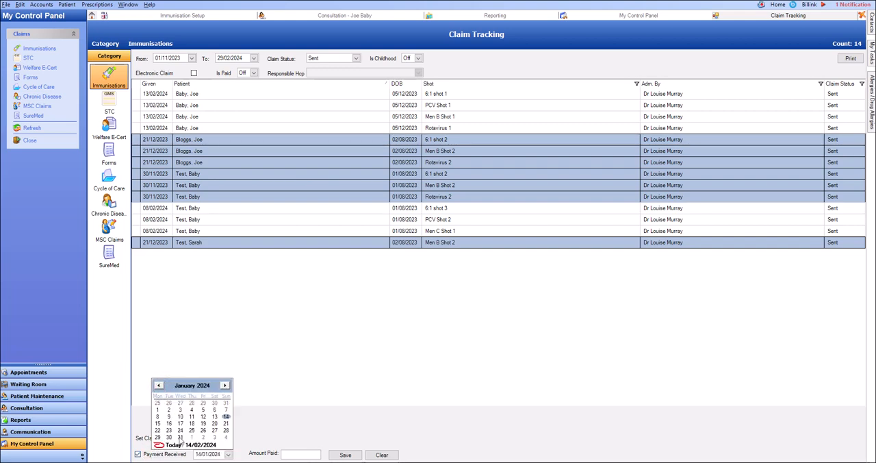
left_click(180, 437)
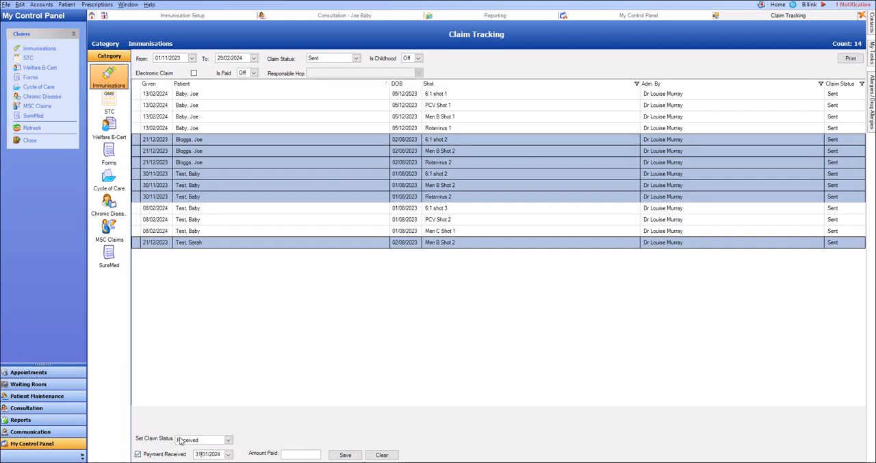
left_click(349, 457)
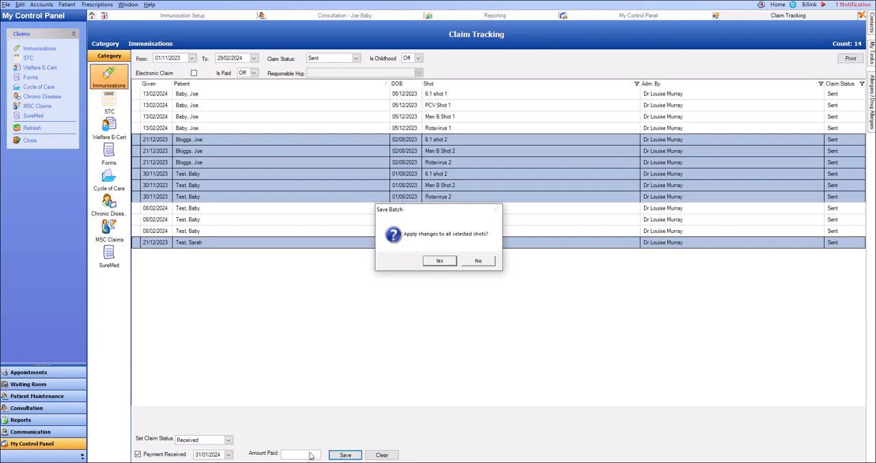
left_click(442, 261)
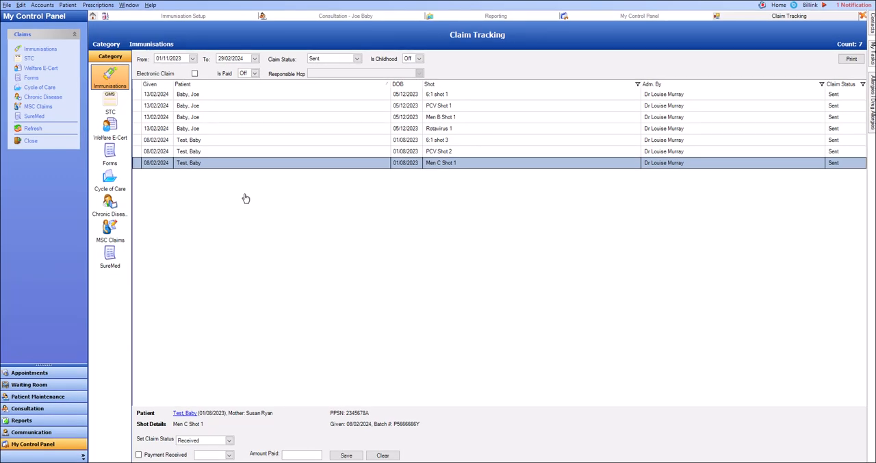
- Search the standard immunisation reports for "refused" and open the Patients who have refused Immunisation Shots report
left_click(48, 421)
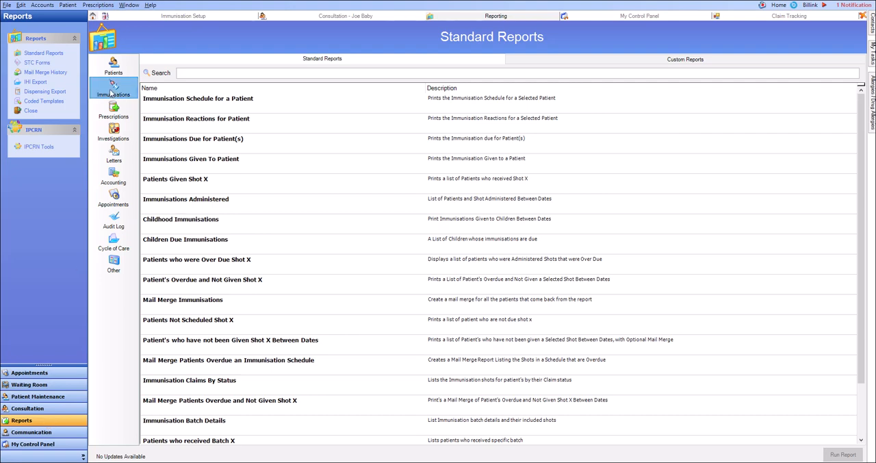
scroll(228, 166, "down", 2)
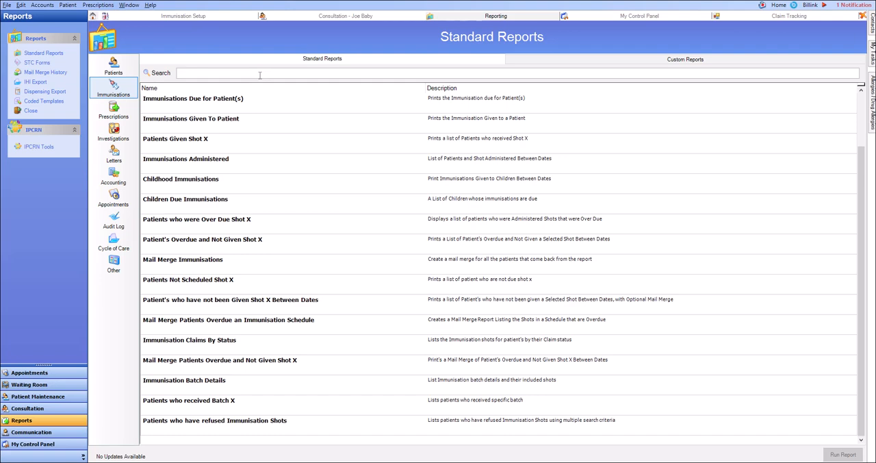
type("refused")
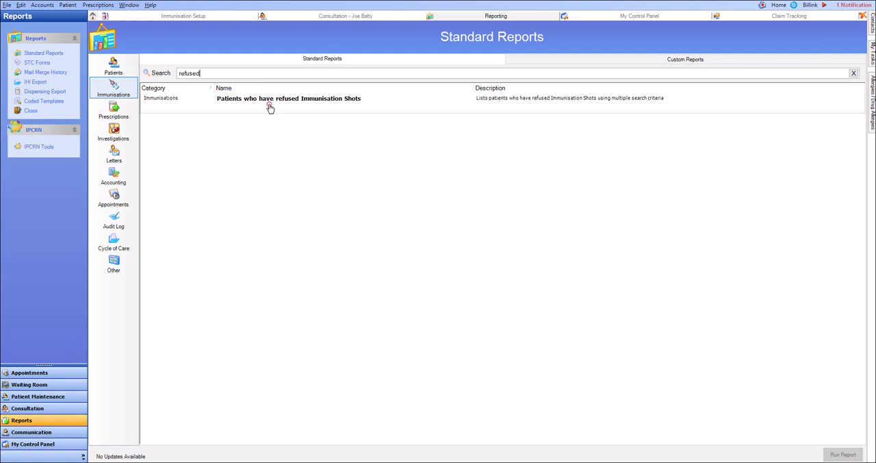
left_click(270, 107)
double_click(270, 107)
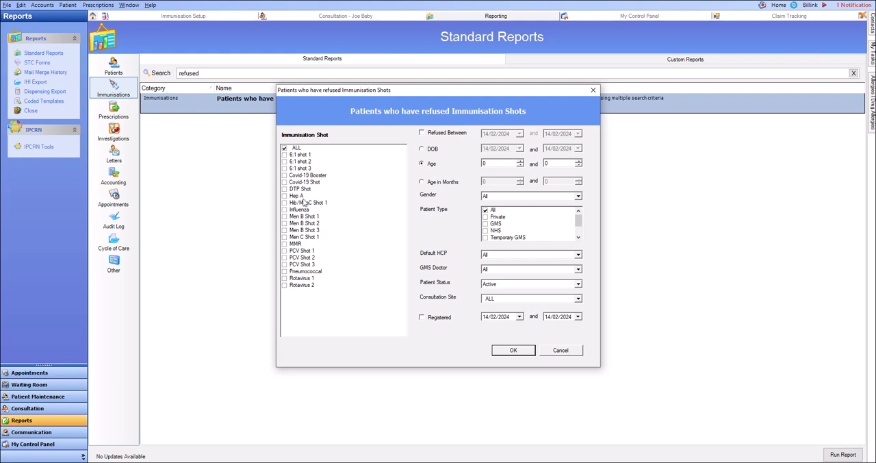
left_click(285, 149)
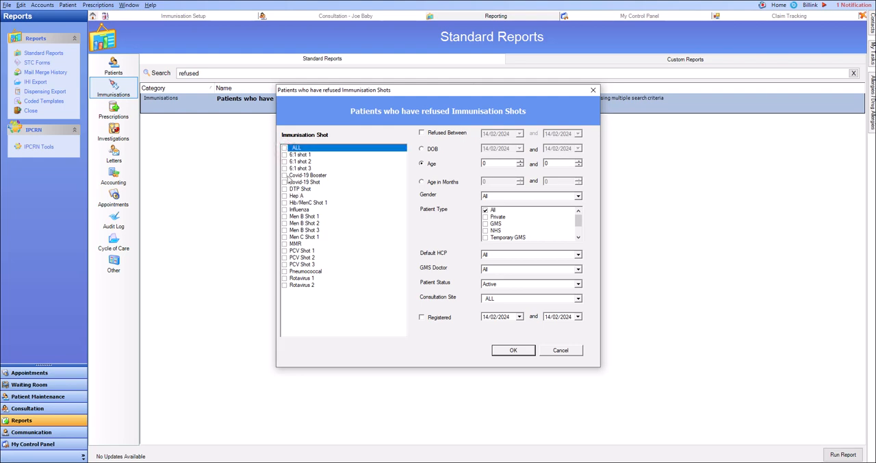
left_click(286, 175)
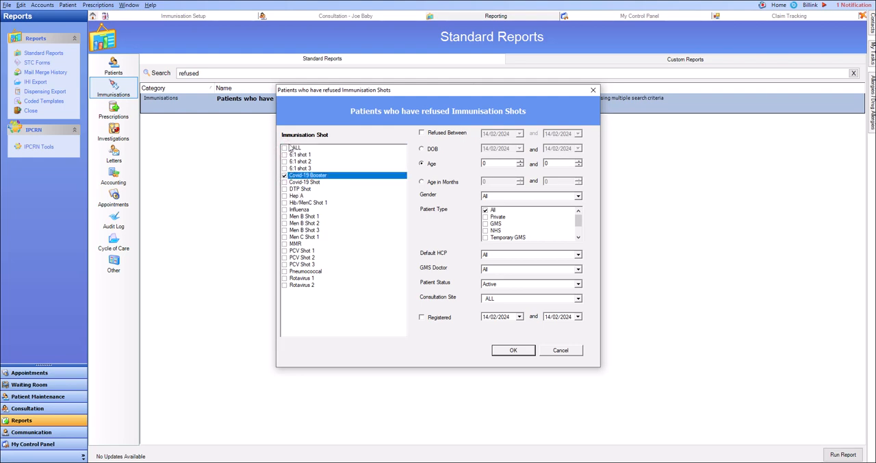
left_click(286, 149)
left_click(284, 148)
left_click(285, 175)
- Run the refused shots report for refusals between 01/01/2024 and 14/02/2024, then close the report preview
left_click(422, 133)
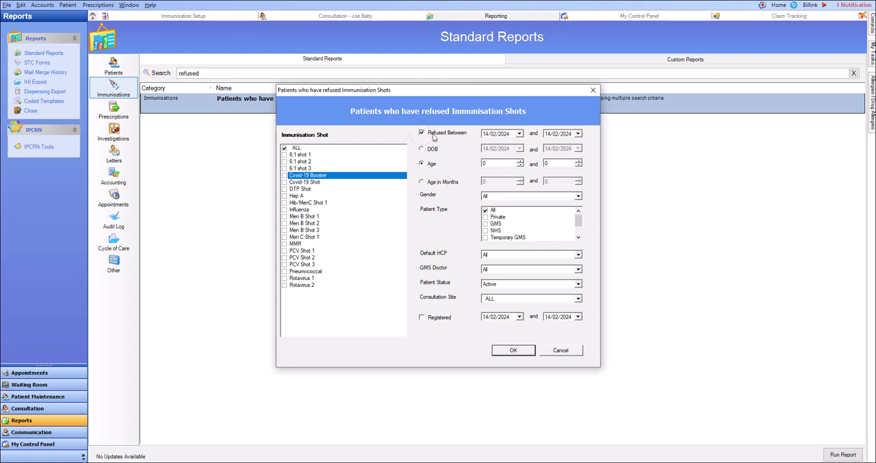
left_click(518, 134)
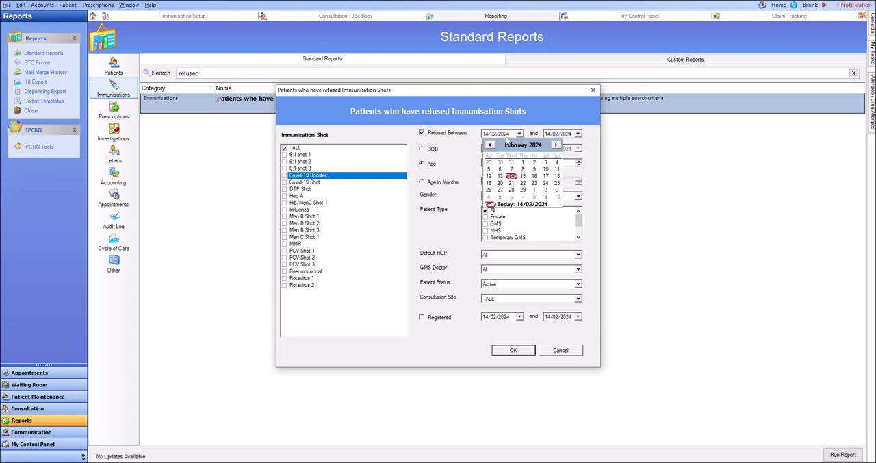
left_click(489, 144)
left_click(488, 170)
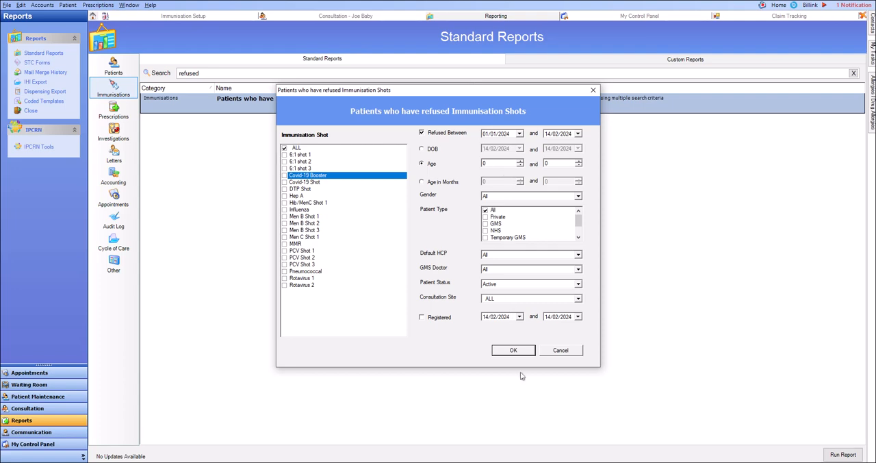
left_click(513, 350)
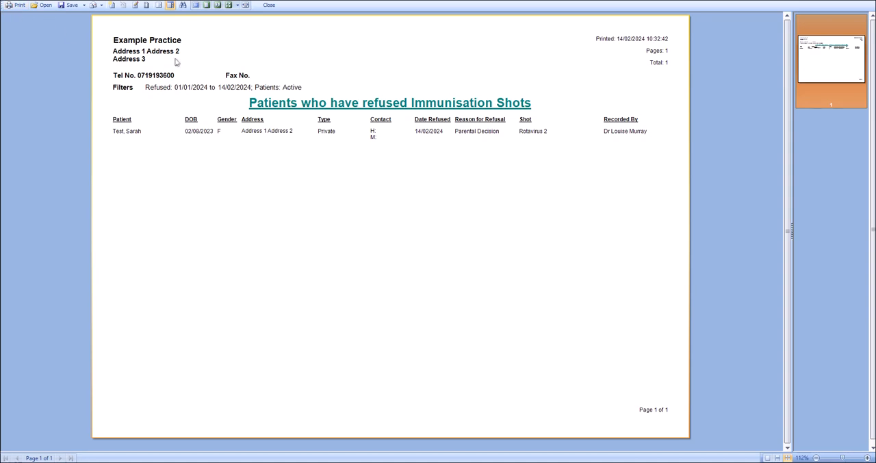
left_click(268, 6)
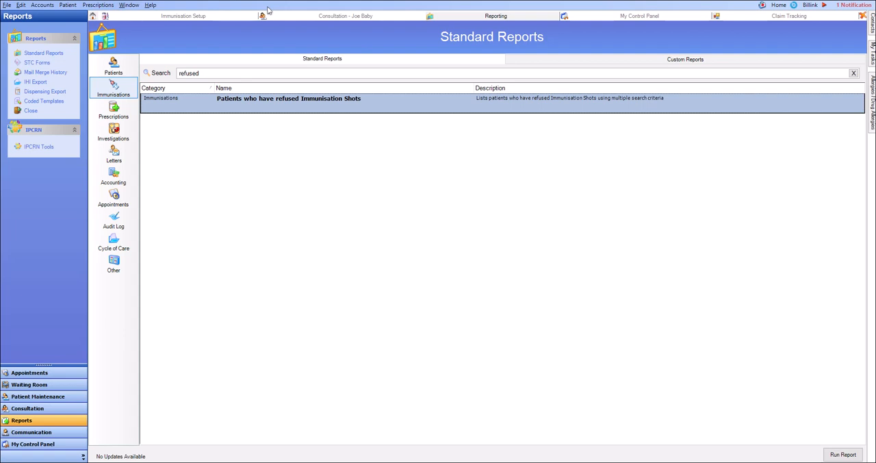
- Search the standard reports for "child" and open the Children Due Immunisations report
left_click_drag(209, 73, 179, 72)
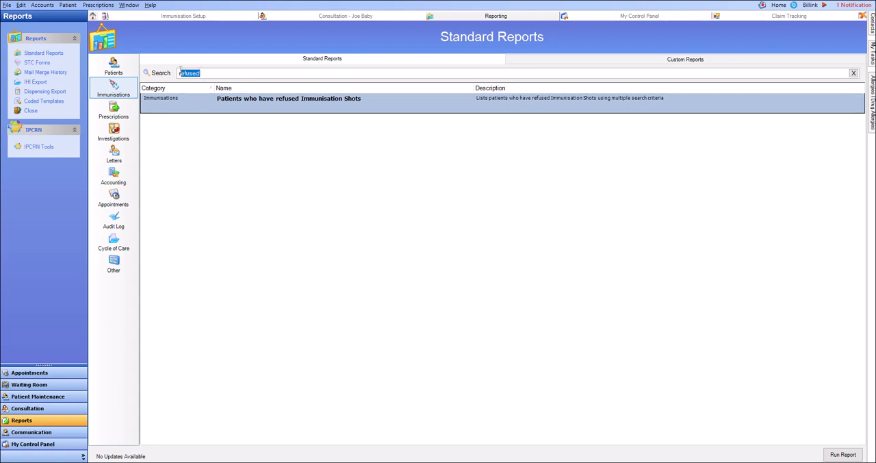
type("child")
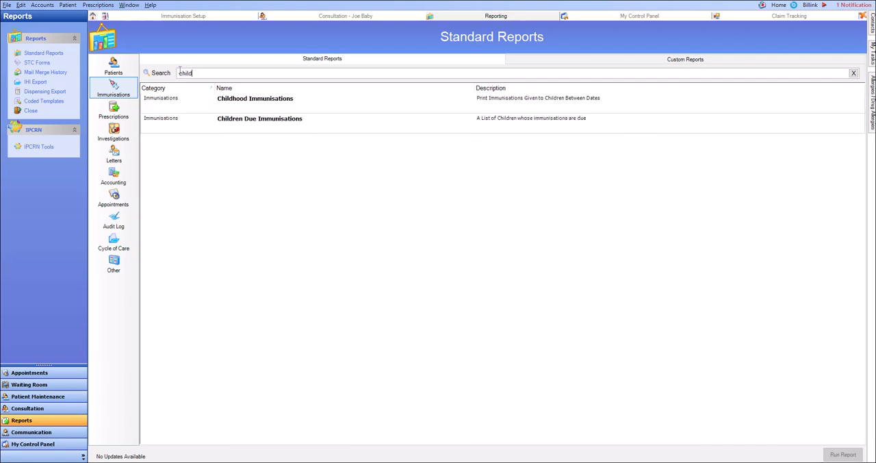
left_click(258, 127)
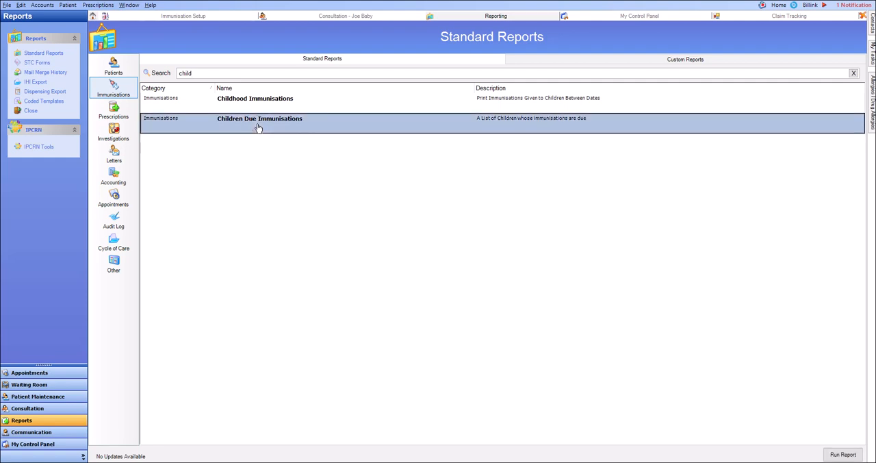
double_click(258, 127)
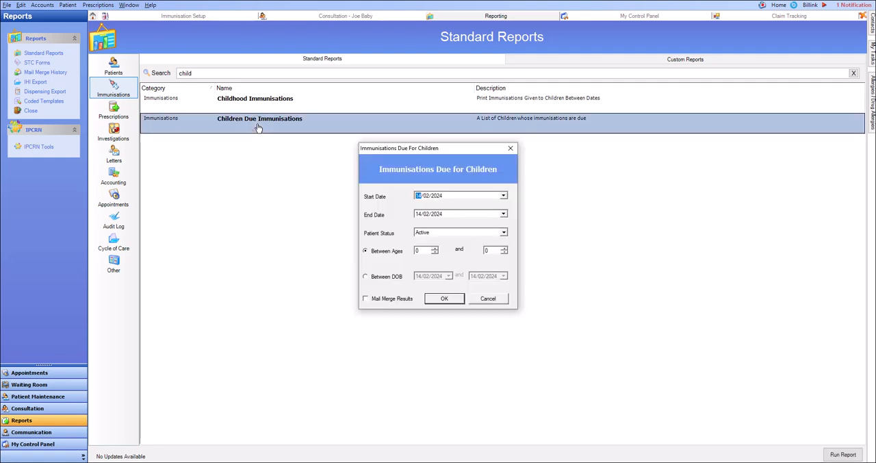
- Run the Immunisations Due for Children report with end date 14/10/2024, then close the report preview
left_click(425, 215)
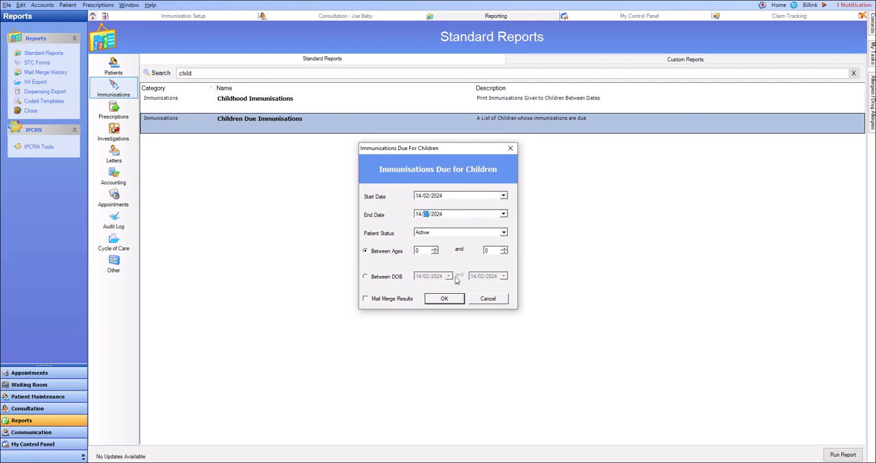
type("10")
left_click(444, 300)
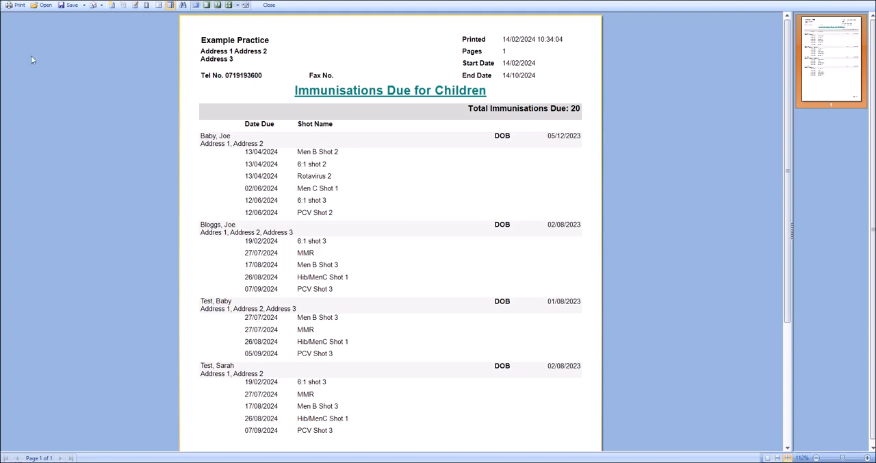
left_click(267, 5)
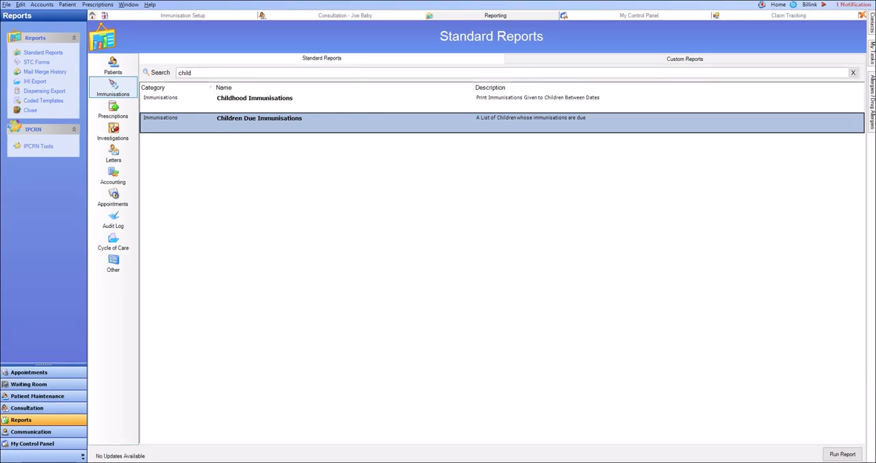